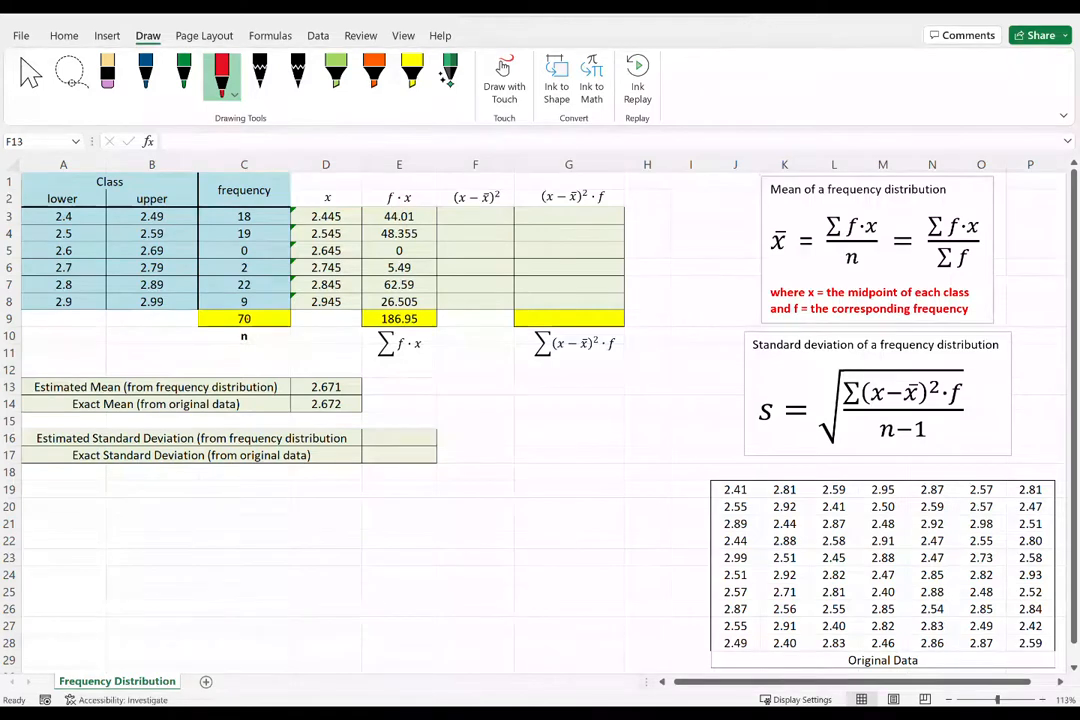
Highlight the standard deviation formula with the yellow highlighter and switch to the red pen.
{"action": "left_click", "coordinate": [412, 76]}
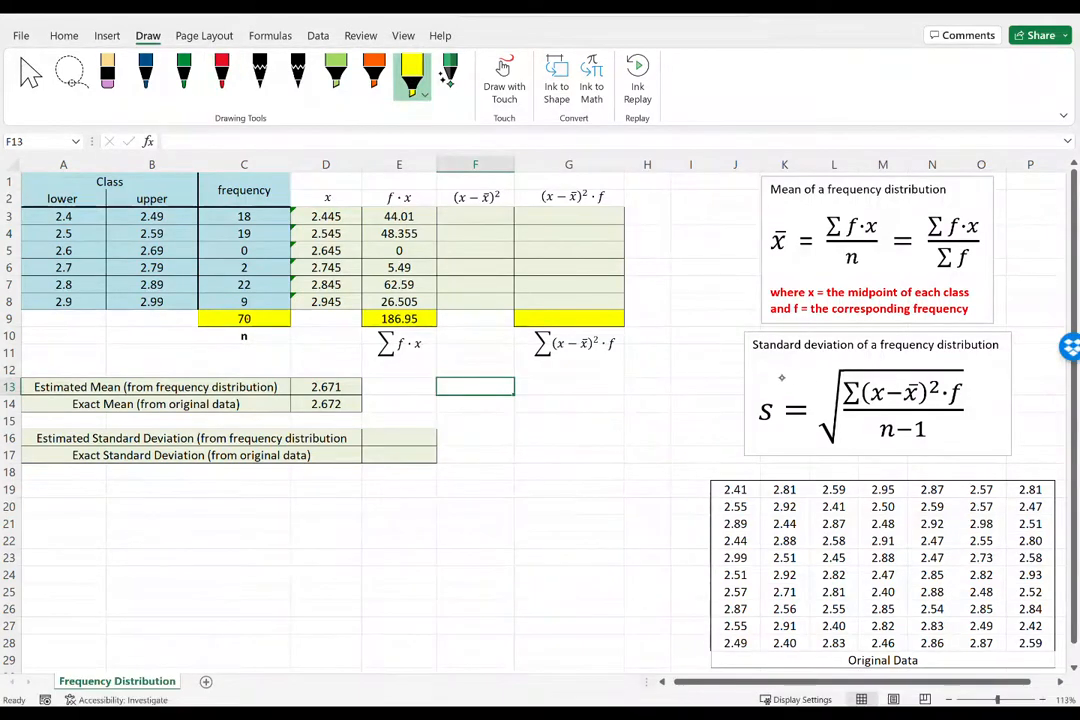
{"action": "mouse_move", "coordinate": [767, 373]}
{"action": "left_mouse_down"}
{"action": "mouse_move", "coordinate": [963, 372]}
{"action": "mouse_move", "coordinate": [777, 390]}
{"action": "mouse_move", "coordinate": [930, 393]}
{"action": "mouse_move", "coordinate": [760, 399]}
{"action": "mouse_move", "coordinate": [898, 411]}
{"action": "mouse_move", "coordinate": [760, 423]}
{"action": "mouse_move", "coordinate": [768, 433]}
{"action": "mouse_move", "coordinate": [974, 436]}
{"action": "mouse_move", "coordinate": [968, 411]}
{"action": "left_mouse_up"}
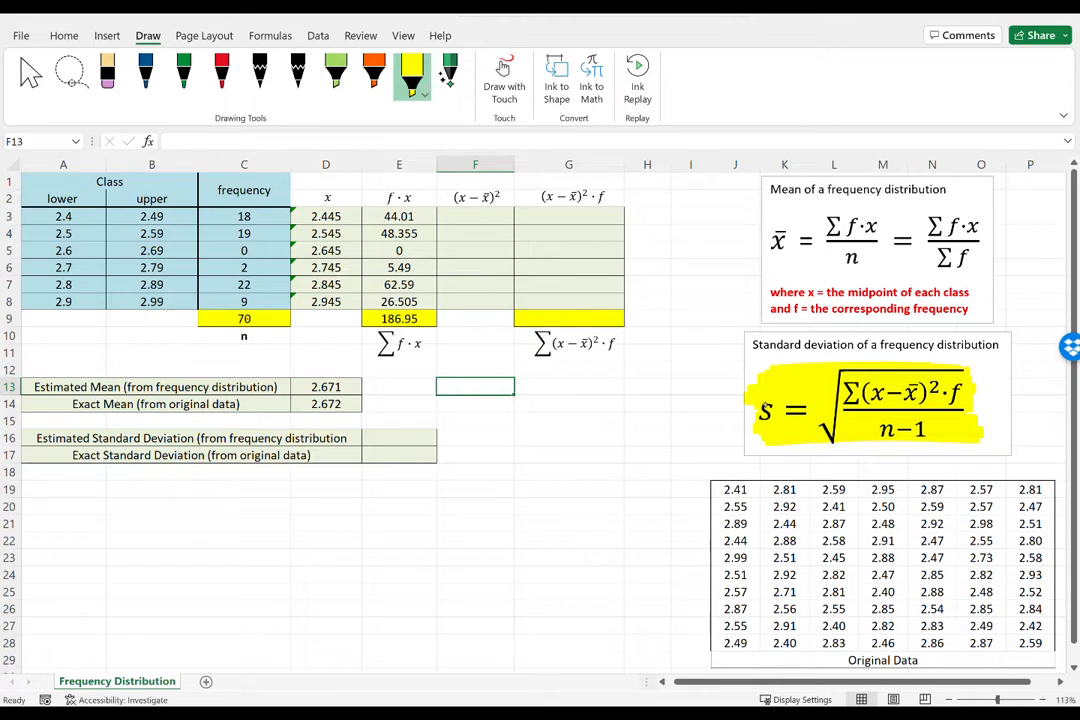
{"action": "left_click", "coordinate": [221, 72]}
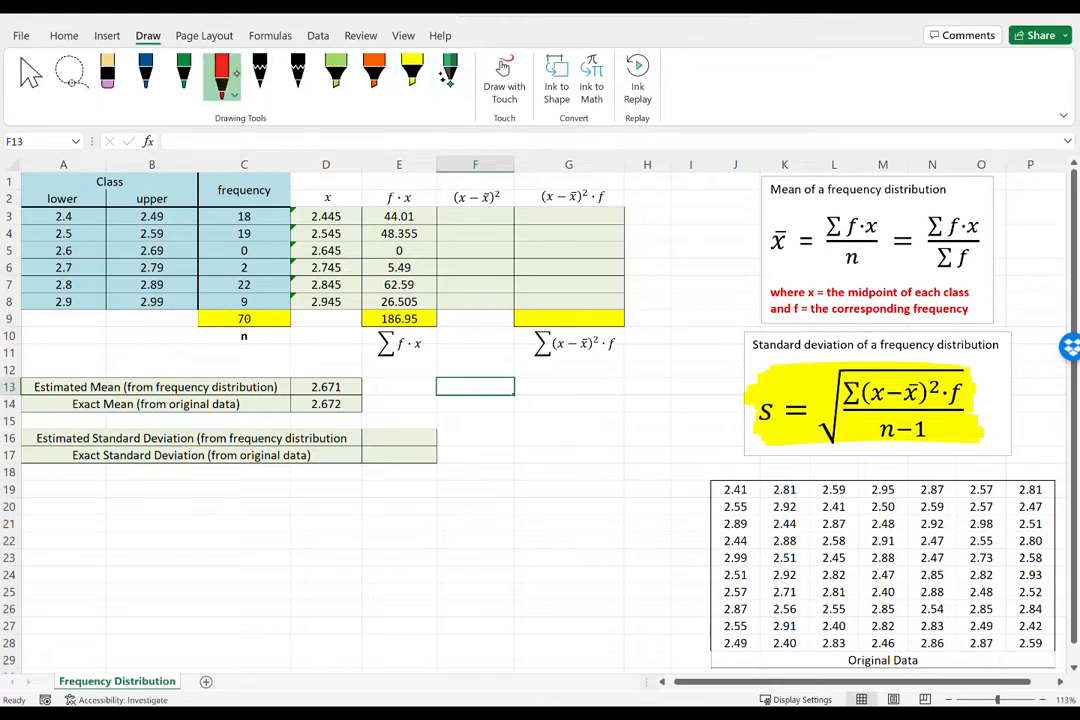
Circle x̄ in the standard deviation formula and the estimated mean value in red ink, and undo both marks.
{"action": "mouse_move", "coordinate": [912, 379]}
{"action": "left_mouse_down"}
{"action": "mouse_move", "coordinate": [909, 405]}
{"action": "mouse_move", "coordinate": [926, 393]}
{"action": "mouse_move", "coordinate": [911, 406]}
{"action": "left_mouse_up"}
{"action": "mouse_move", "coordinate": [305, 373]}
{"action": "left_mouse_down"}
{"action": "mouse_move", "coordinate": [340, 378]}
{"action": "mouse_move", "coordinate": [283, 385]}
{"action": "mouse_move", "coordinate": [292, 397]}
{"action": "mouse_move", "coordinate": [330, 400]}
{"action": "mouse_move", "coordinate": [367, 381]}
{"action": "mouse_move", "coordinate": [335, 375]}
{"action": "left_mouse_up"}
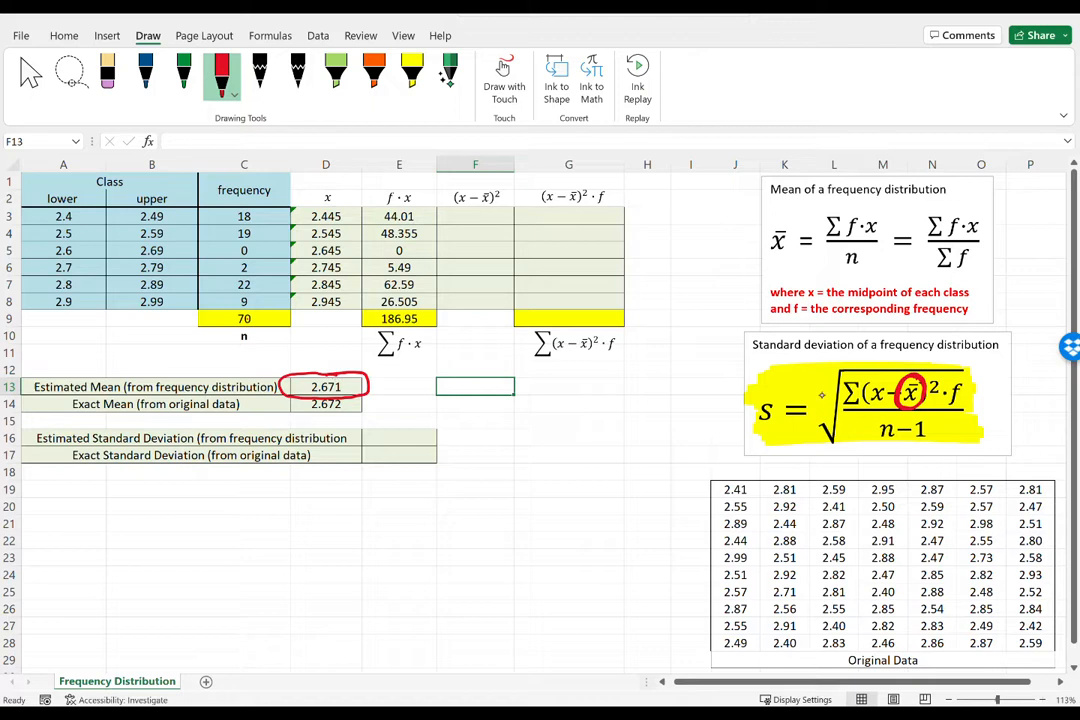
{"action": "key", "text": "ctrl+z"}
{"action": "key", "text": "ctrl+z"}
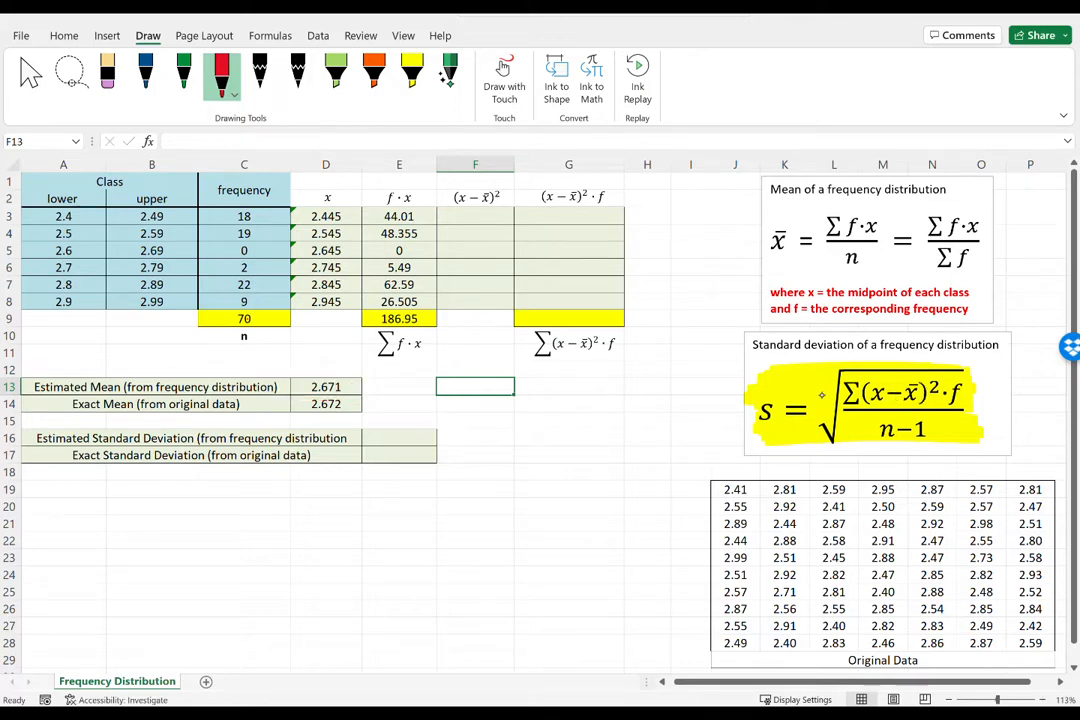
Circle the estimated mean value in D13 and the (x−x̄)² term of the standard deviation formula in red ink.
{"action": "mouse_move", "coordinate": [335, 375]}
{"action": "left_mouse_down"}
{"action": "mouse_move", "coordinate": [309, 370]}
{"action": "mouse_move", "coordinate": [286, 394]}
{"action": "mouse_move", "coordinate": [340, 401]}
{"action": "mouse_move", "coordinate": [368, 378]}
{"action": "mouse_move", "coordinate": [332, 375]}
{"action": "left_mouse_up"}
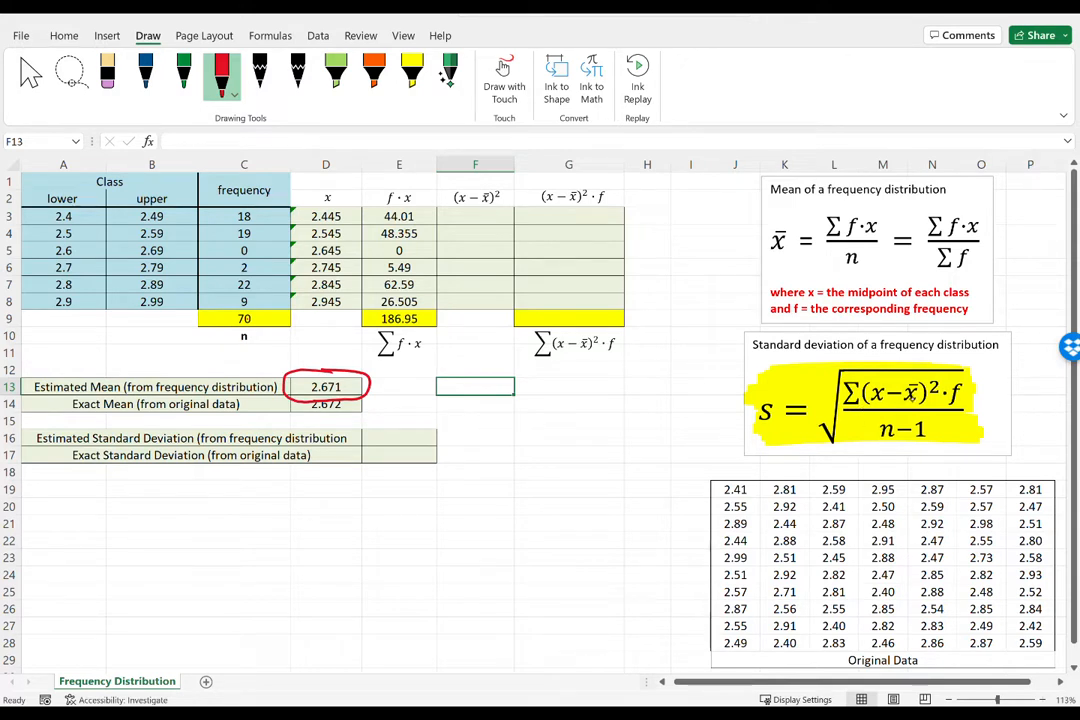
{"action": "mouse_move", "coordinate": [884, 380]}
{"action": "left_mouse_down"}
{"action": "mouse_move", "coordinate": [867, 395]}
{"action": "mouse_move", "coordinate": [933, 403]}
{"action": "mouse_move", "coordinate": [938, 384]}
{"action": "left_mouse_up"}
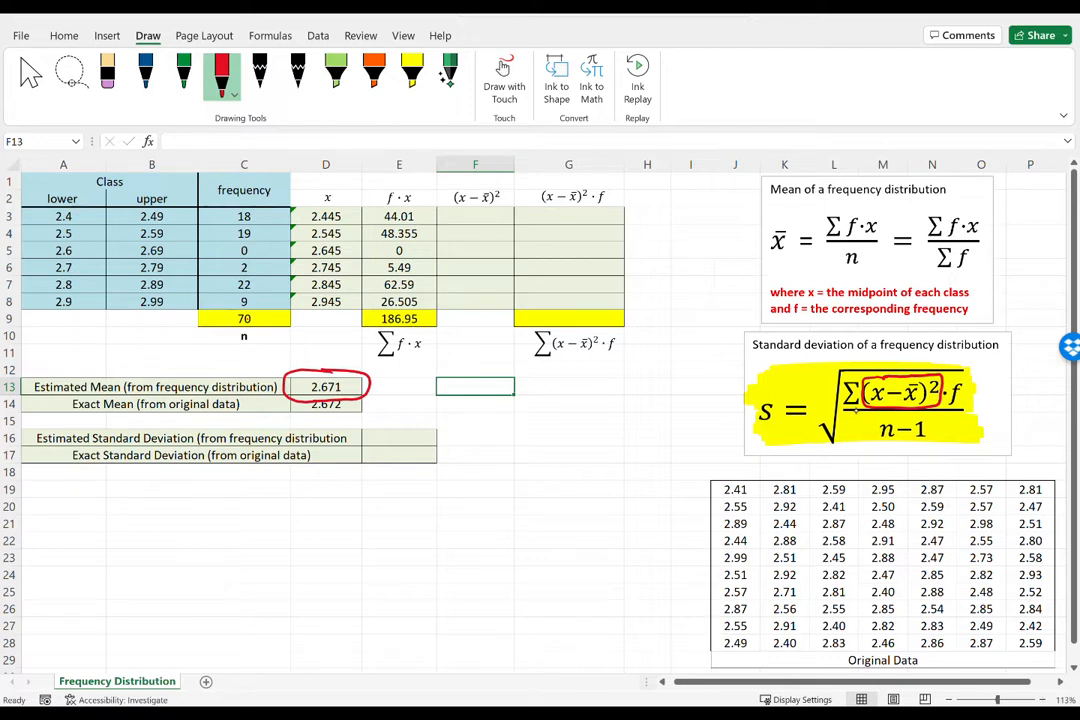
Enter the squared-deviation formula =(D3-D13)^2 in cell F3.
{"action": "left_click", "coordinate": [465, 216]}
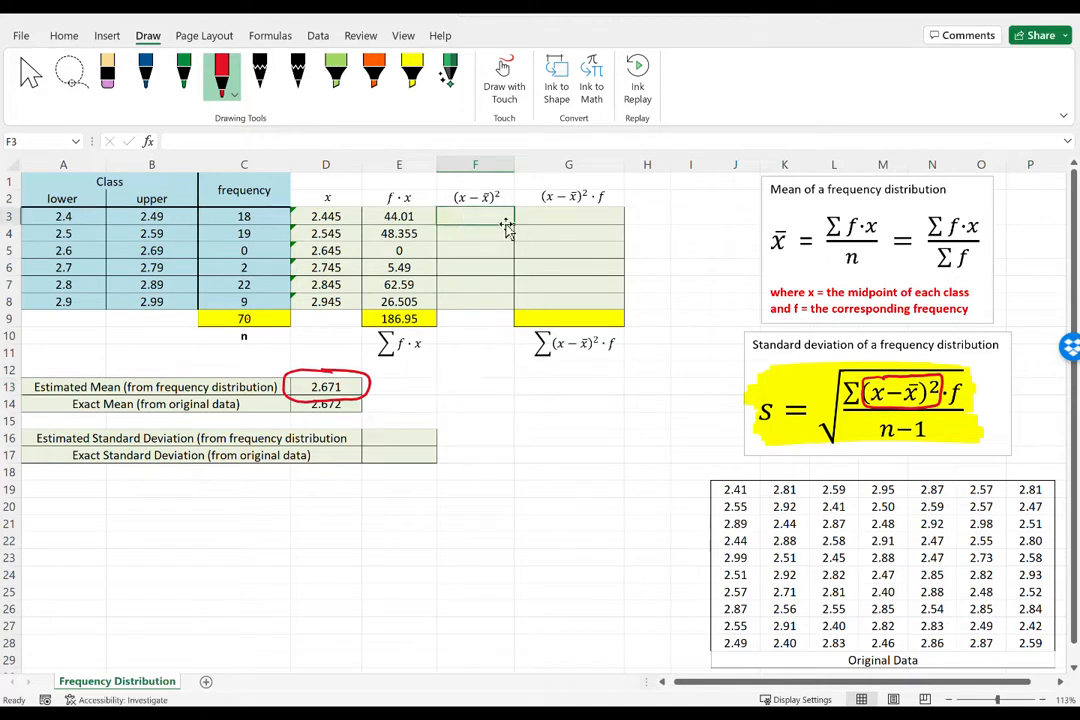
{"action": "type", "text": "="}
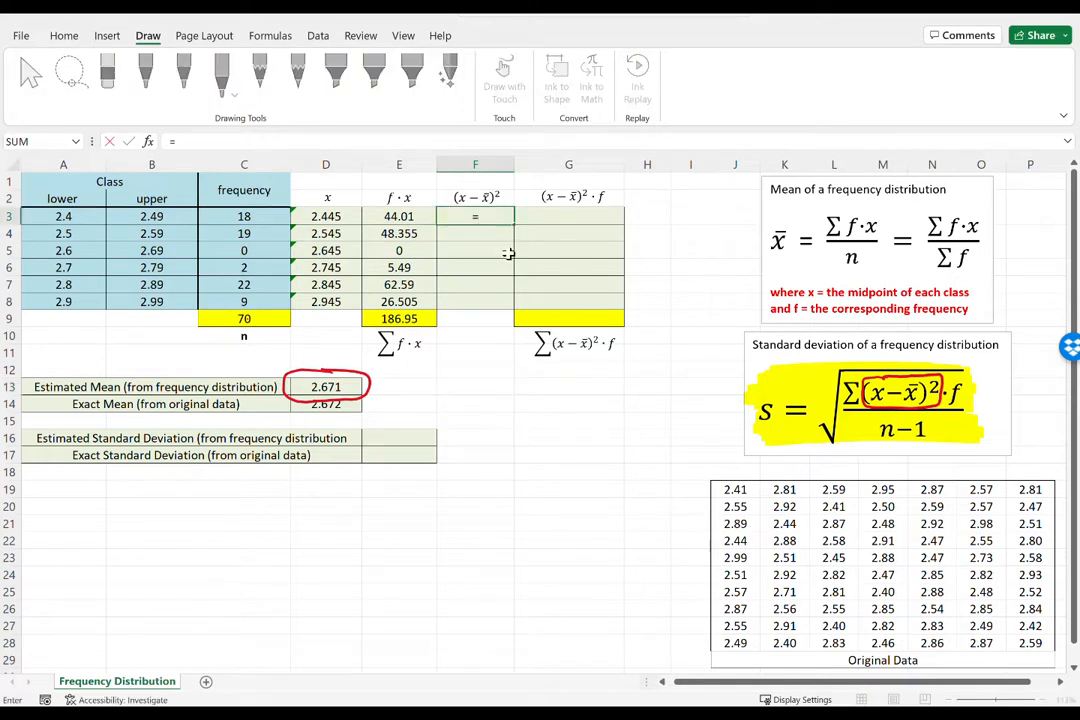
{"action": "type", "text": "("}
{"action": "left_click", "coordinate": [320, 216]}
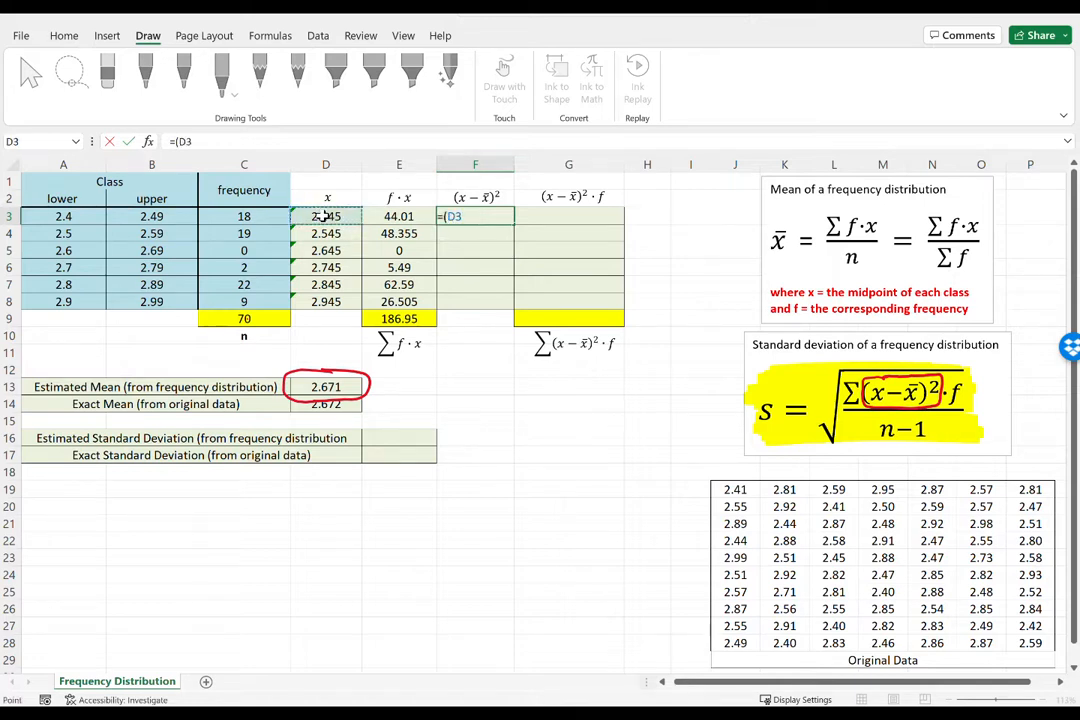
{"action": "type", "text": "-"}
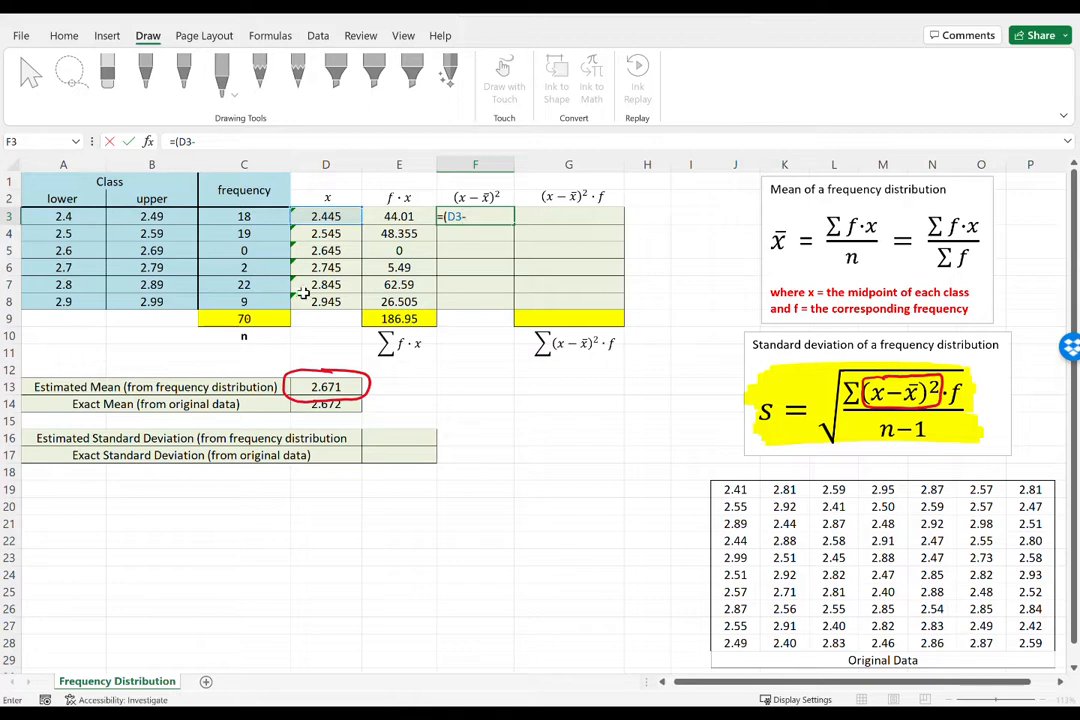
{"action": "left_click", "coordinate": [327, 387]}
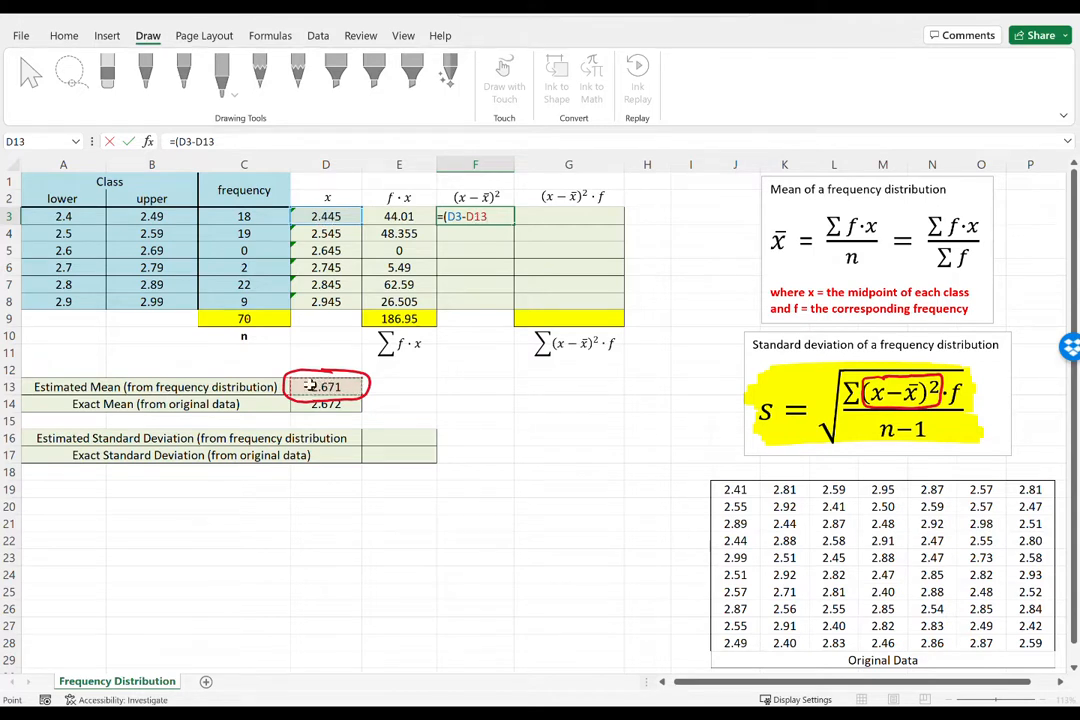
{"action": "type", "text": ")^2"}
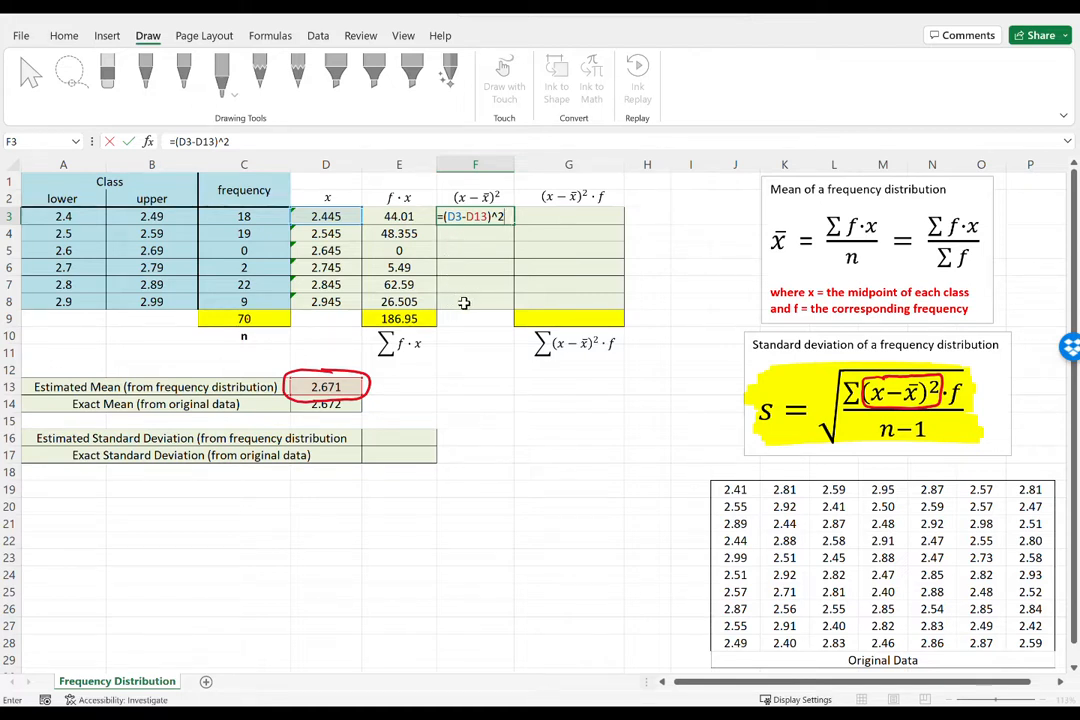
{"action": "scroll", "coordinate": [330, 285], "scroll_direction": "down", "scroll_amount": 1}
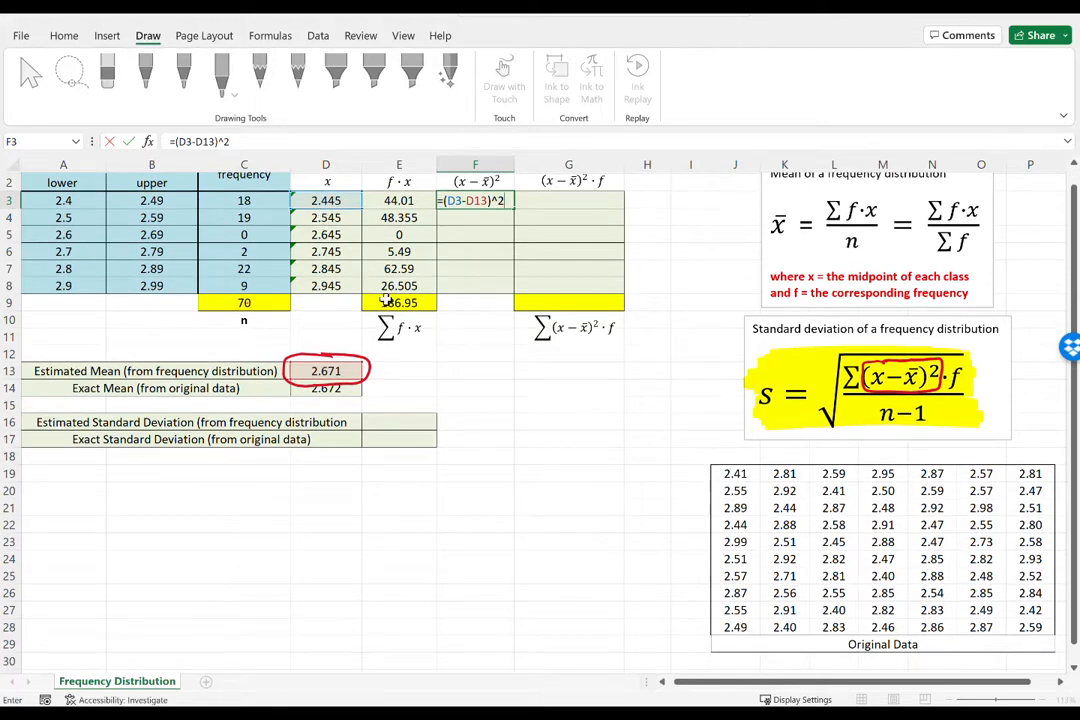
{"action": "scroll", "coordinate": [380, 302], "scroll_direction": "up", "scroll_amount": 1}
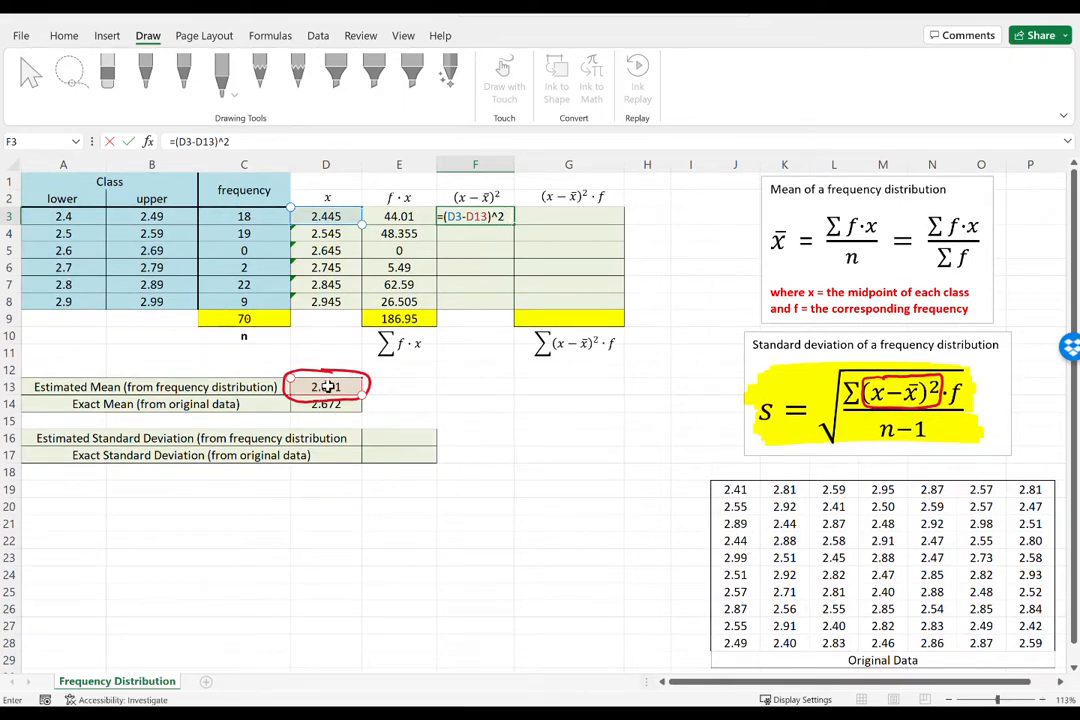
{"action": "scroll", "coordinate": [330, 385], "scroll_direction": "down", "scroll_amount": 1}
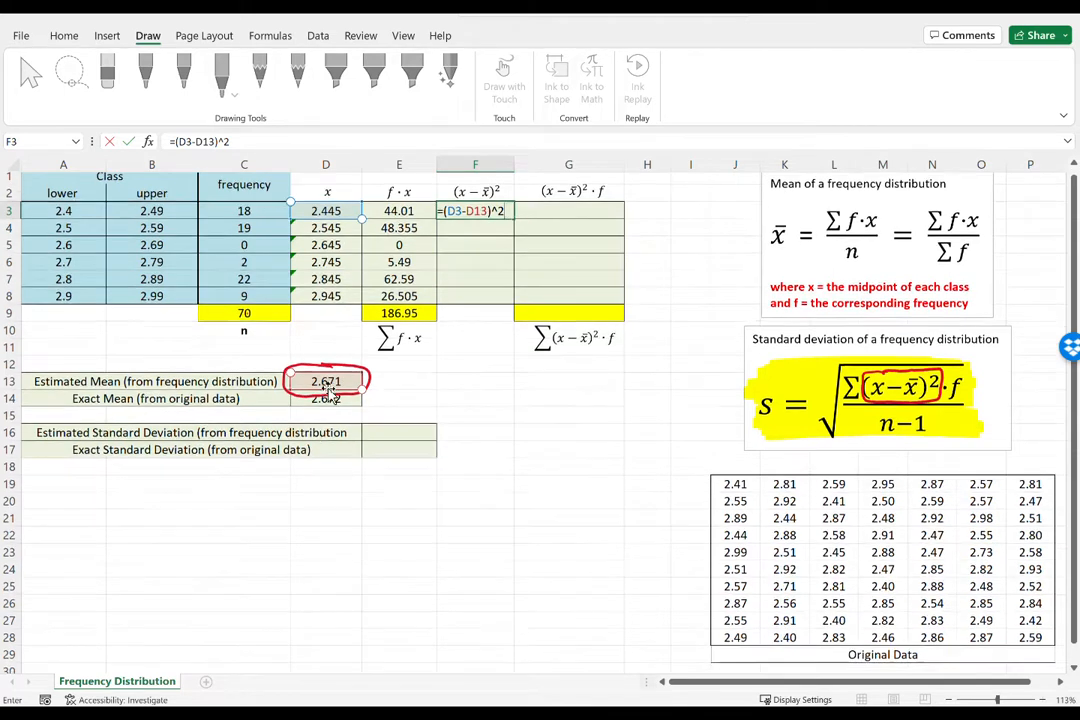
{"action": "scroll", "coordinate": [335, 448], "scroll_direction": "up", "scroll_amount": 1}
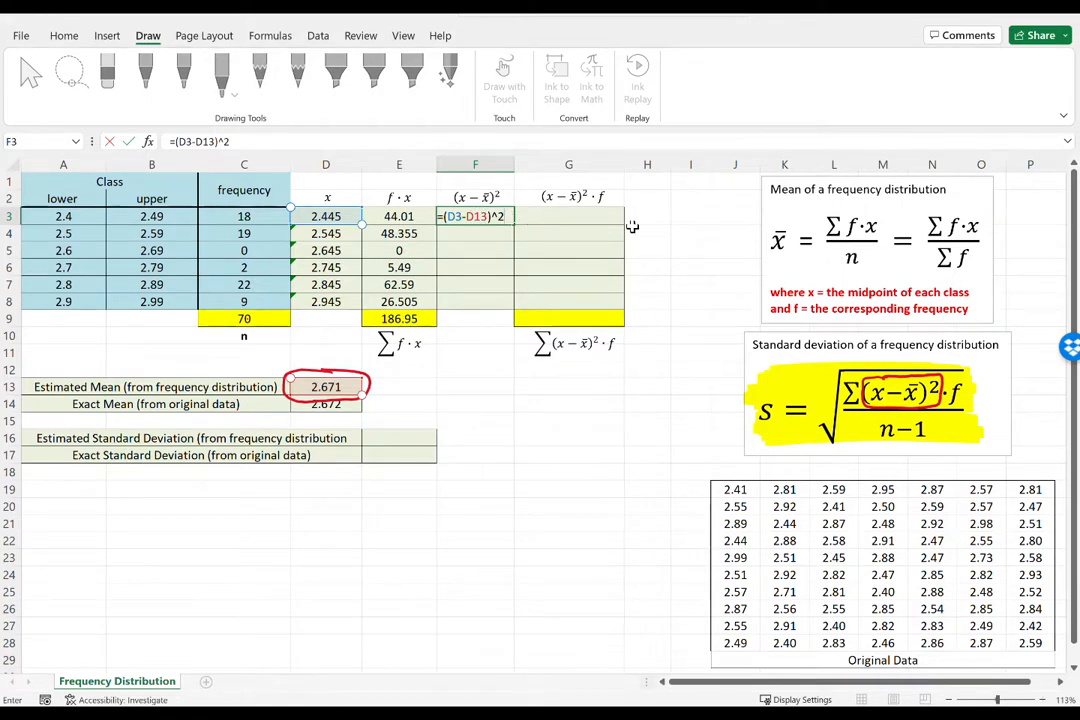
{"action": "key", "text": "ctrl+Return"}
Fill the F3 formula down through F8 and inspect the cell references in F3, F4 and F5.
{"action": "left_click_drag", "start_coordinate": [511, 222], "coordinate": [509, 313]}
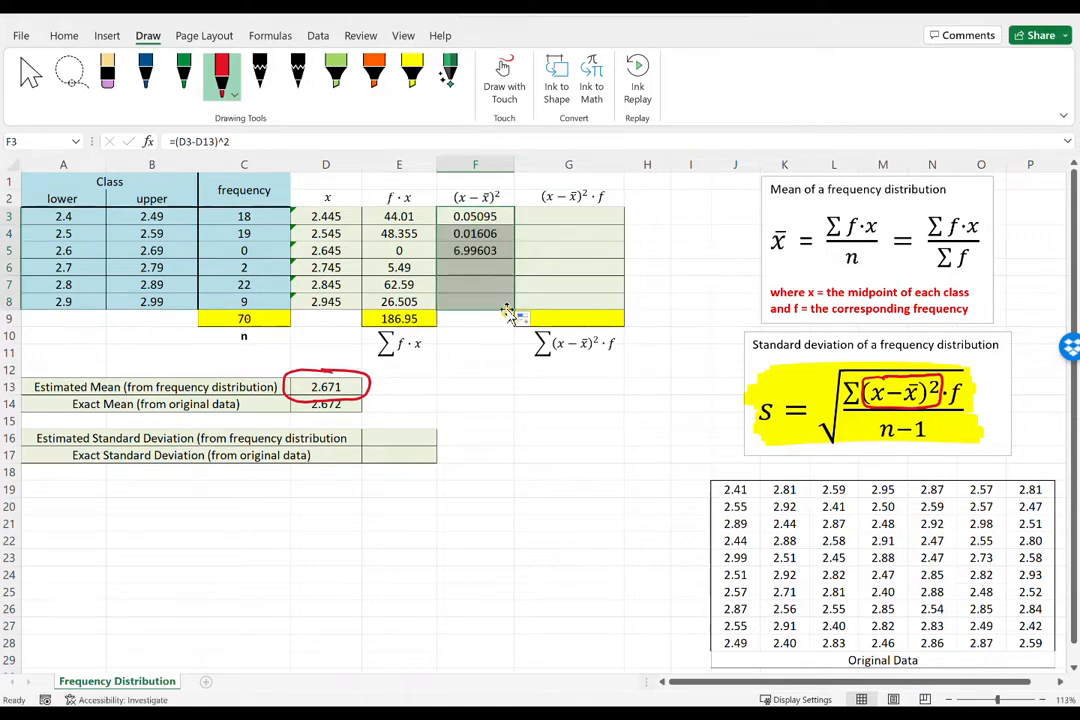
{"action": "left_click", "coordinate": [503, 221]}
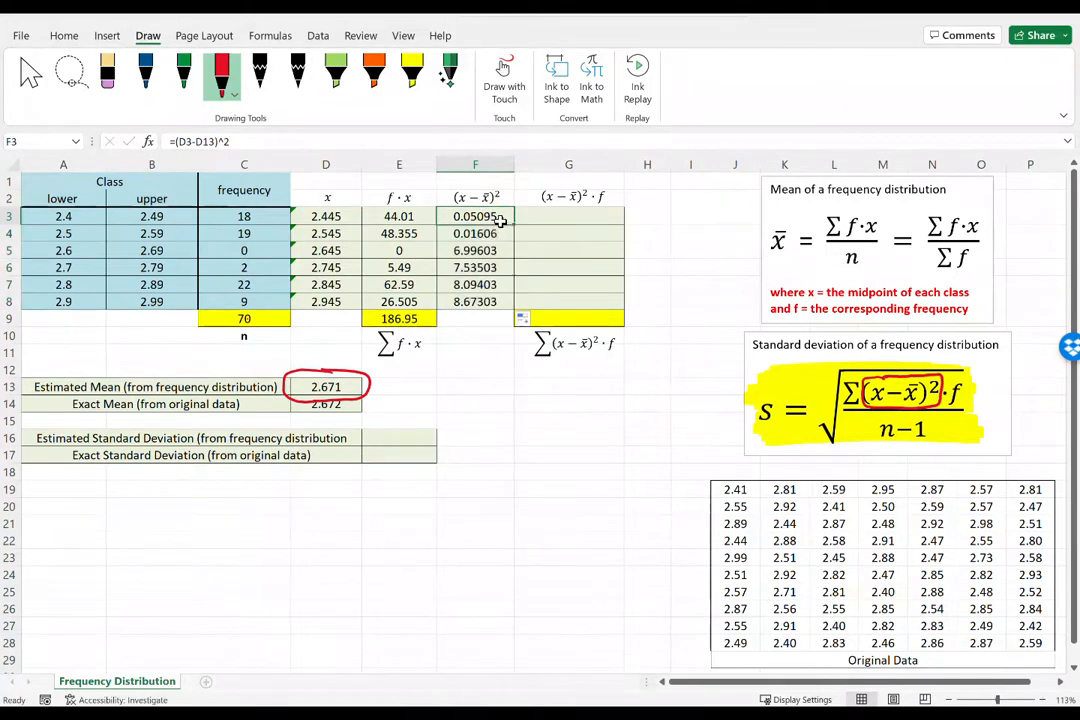
{"action": "left_click", "coordinate": [311, 140]}
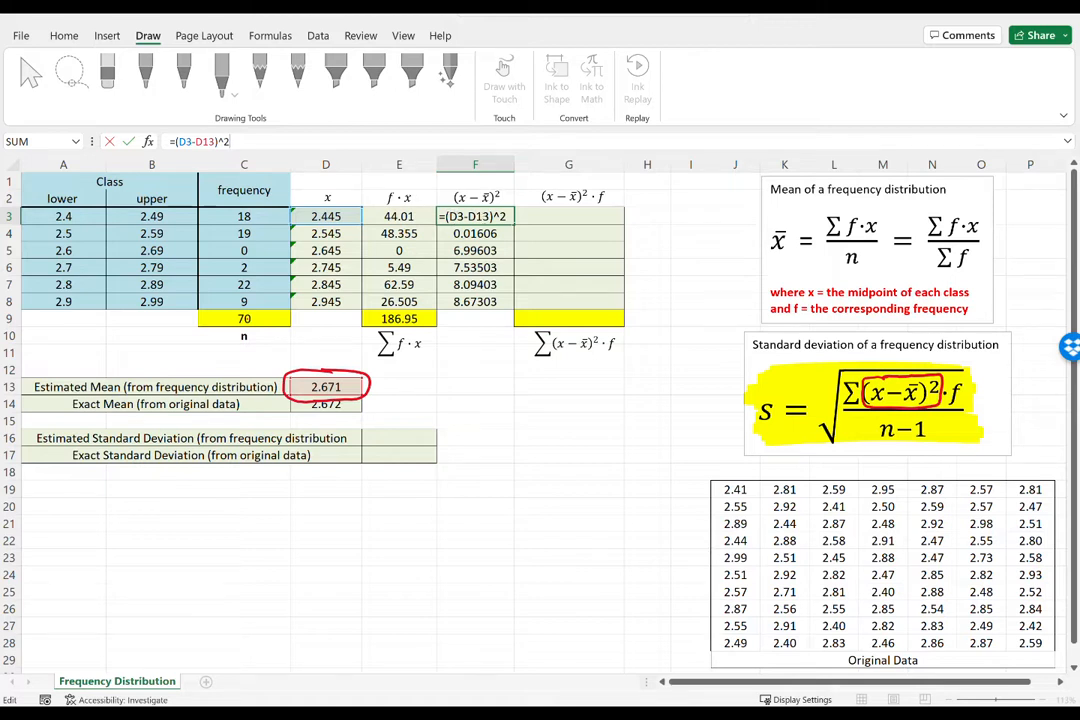
{"action": "left_click", "coordinate": [477, 234]}
{"action": "left_click", "coordinate": [468, 144]}
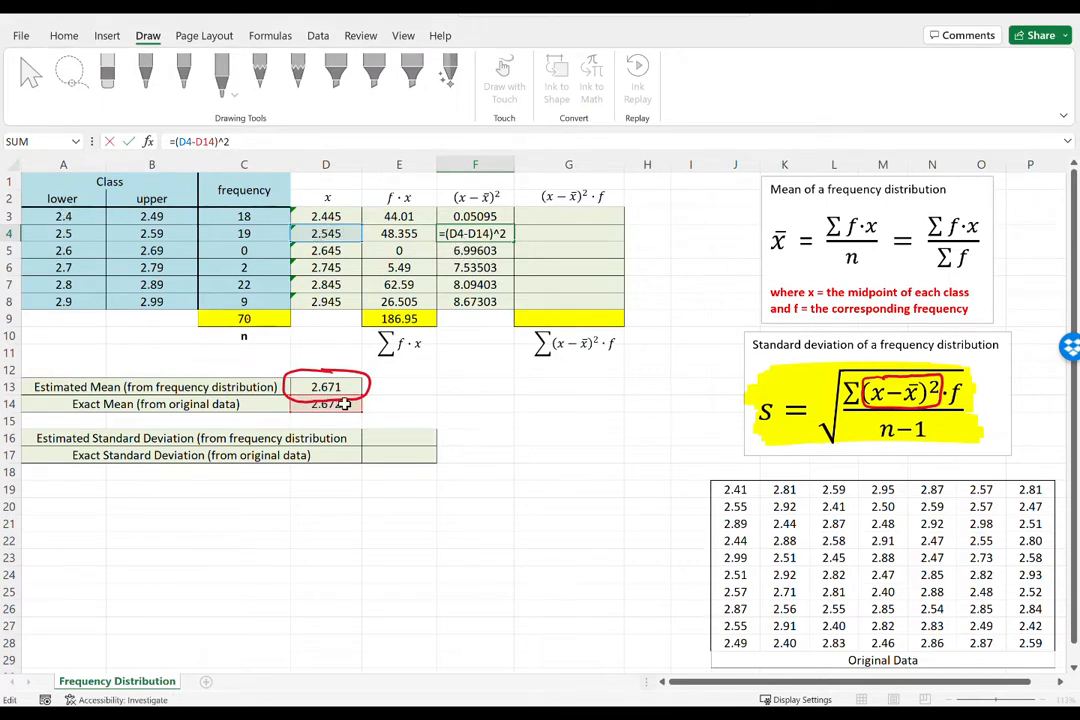
{"action": "key", "text": "Return"}
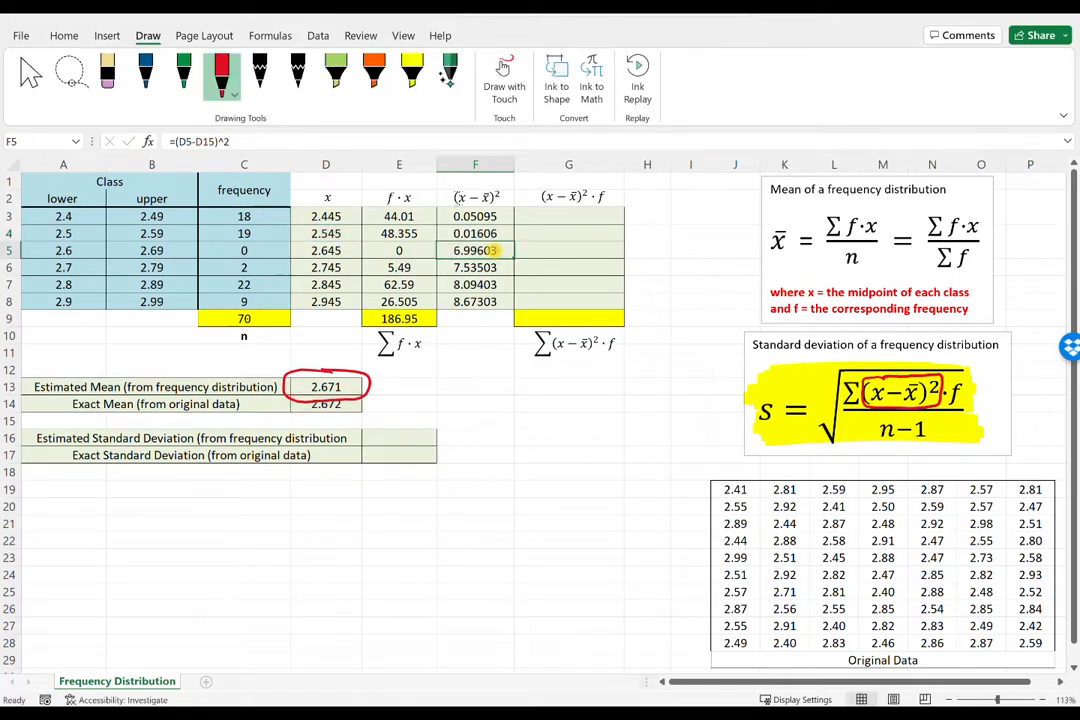
{"action": "left_click", "coordinate": [415, 142]}
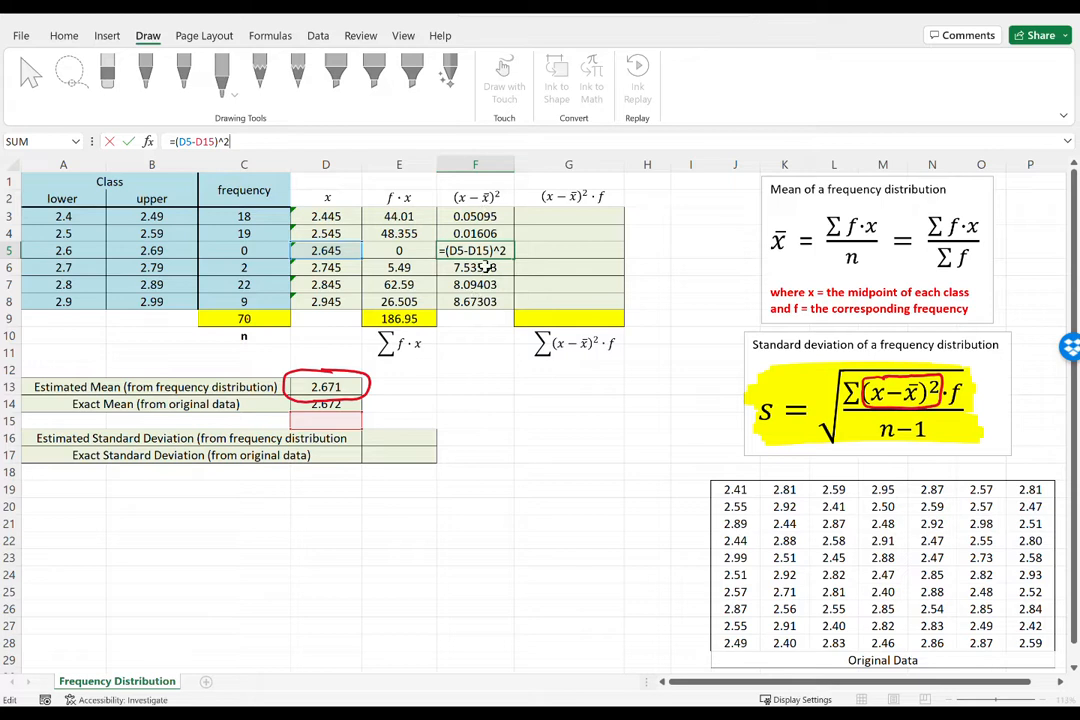
Clear the copied squared-deviation formulas from cells F4 to F8.
{"action": "left_click_drag", "start_coordinate": [481, 305], "coordinate": [487, 228]}
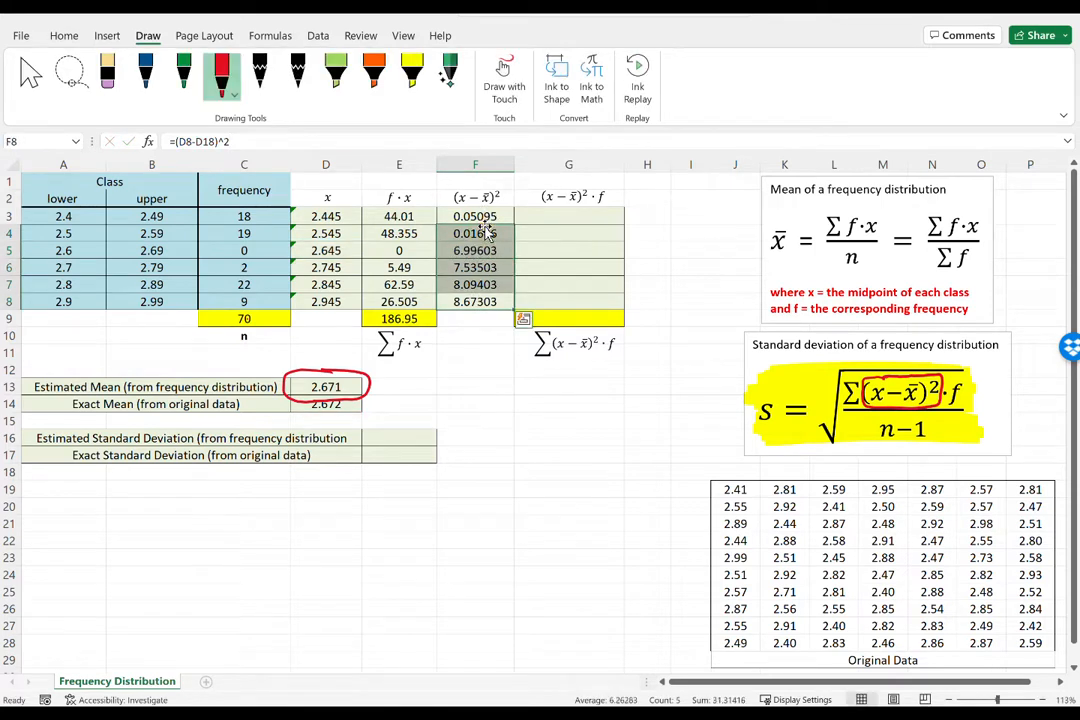
{"action": "key", "text": "F2"}
{"action": "key", "text": "Escape"}
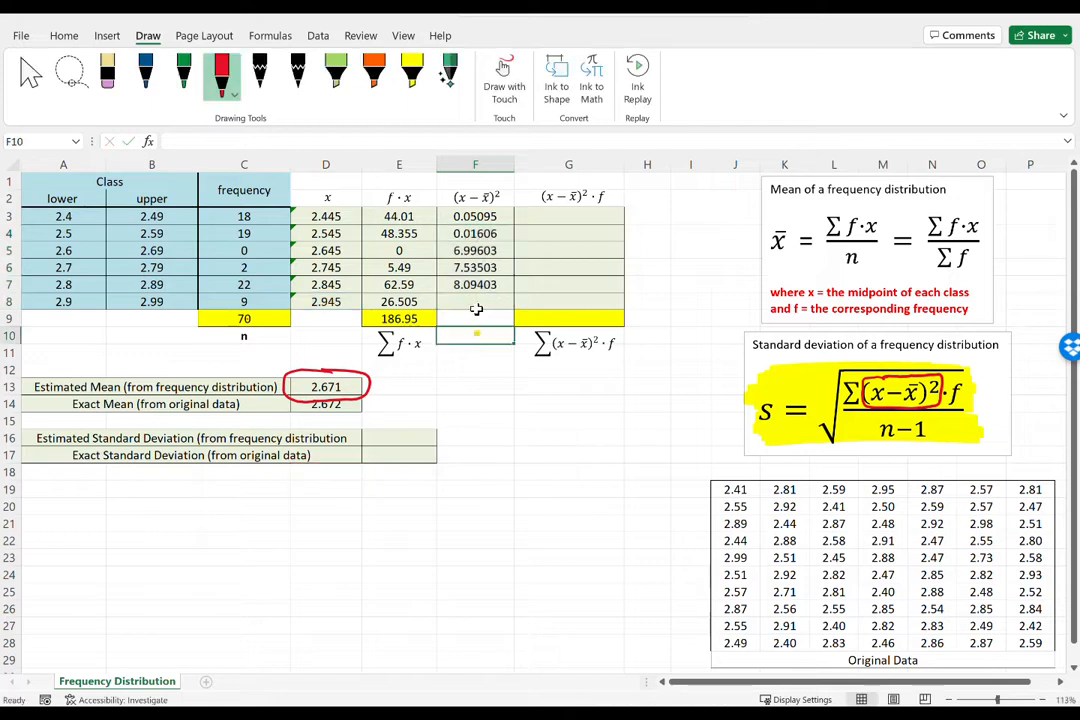
{"action": "left_click_drag", "start_coordinate": [477, 304], "coordinate": [470, 233]}
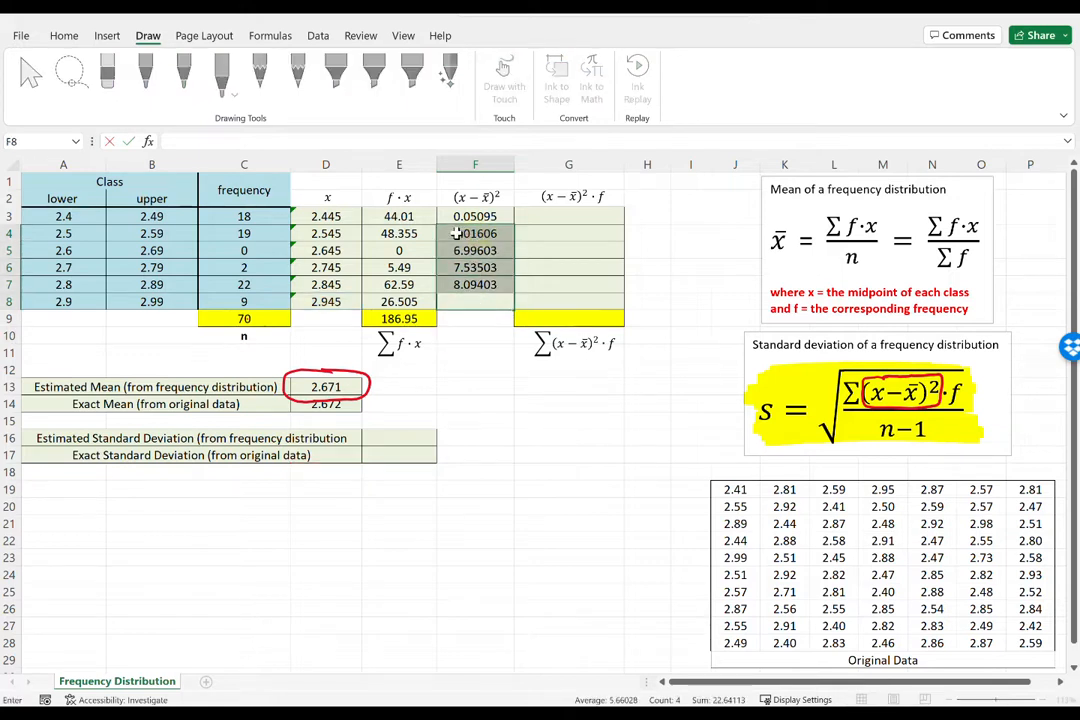
{"action": "key", "text": "Down"}
{"action": "key", "text": "Down"}
{"action": "key", "text": "Down"}
{"action": "left_click_drag", "start_coordinate": [477, 300], "coordinate": [475, 236]}
{"action": "key", "text": "Delete"}
Lock the mean's row in the F3 formula as =(D3-D$13)^2 and fill it down through F8.
{"action": "left_click", "coordinate": [475, 216]}
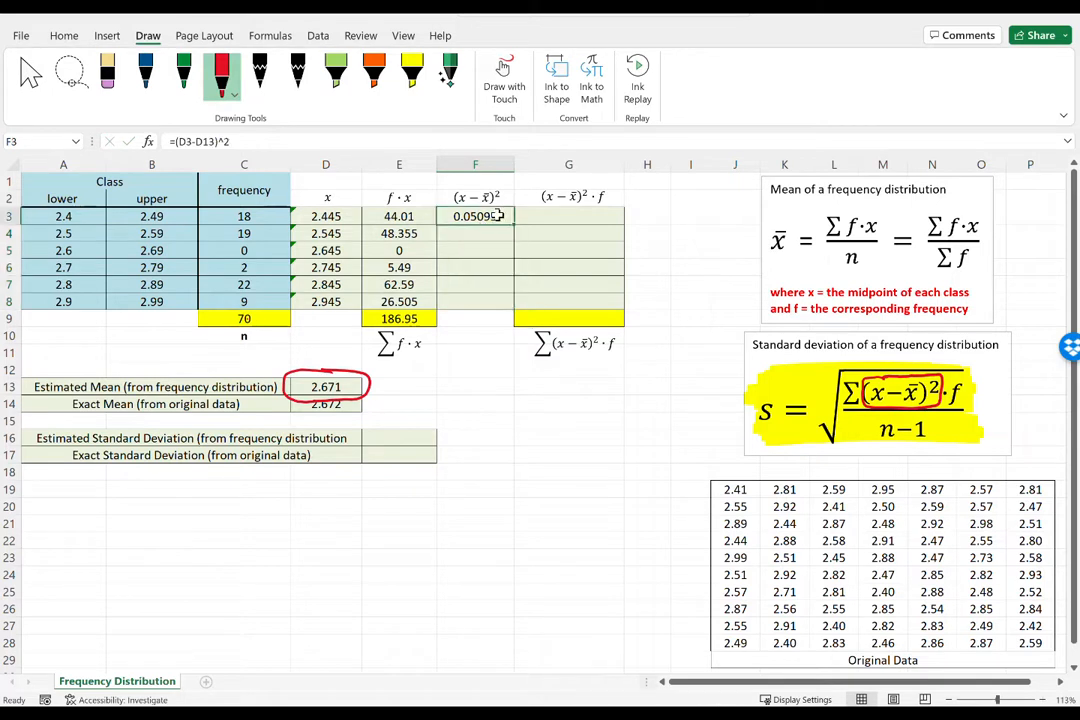
{"action": "left_click", "coordinate": [463, 143]}
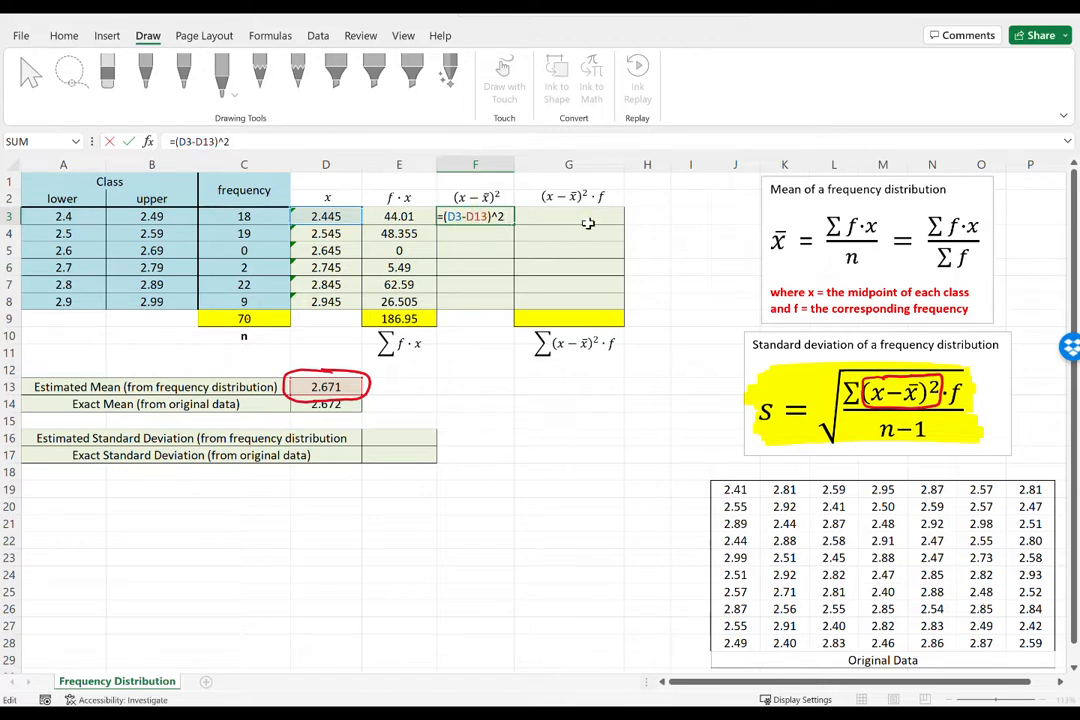
{"action": "type", "text": "$"}
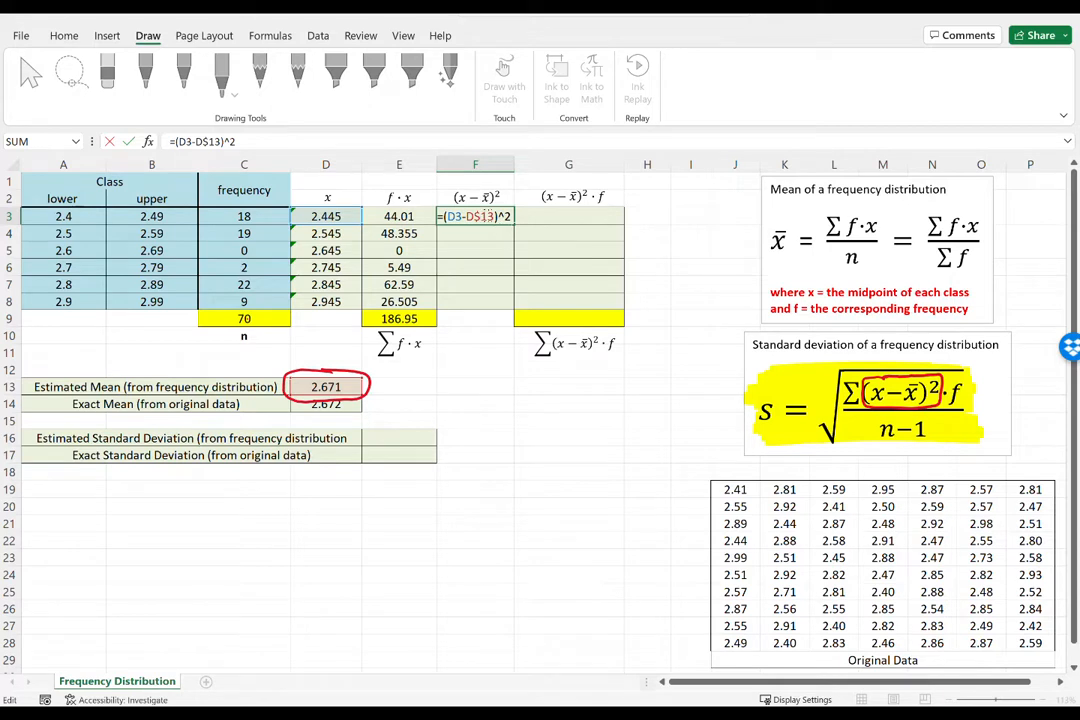
{"action": "key", "text": "Return"}
{"action": "left_click", "coordinate": [494, 215]}
{"action": "left_click_drag", "start_coordinate": [514, 224], "coordinate": [516, 304]}
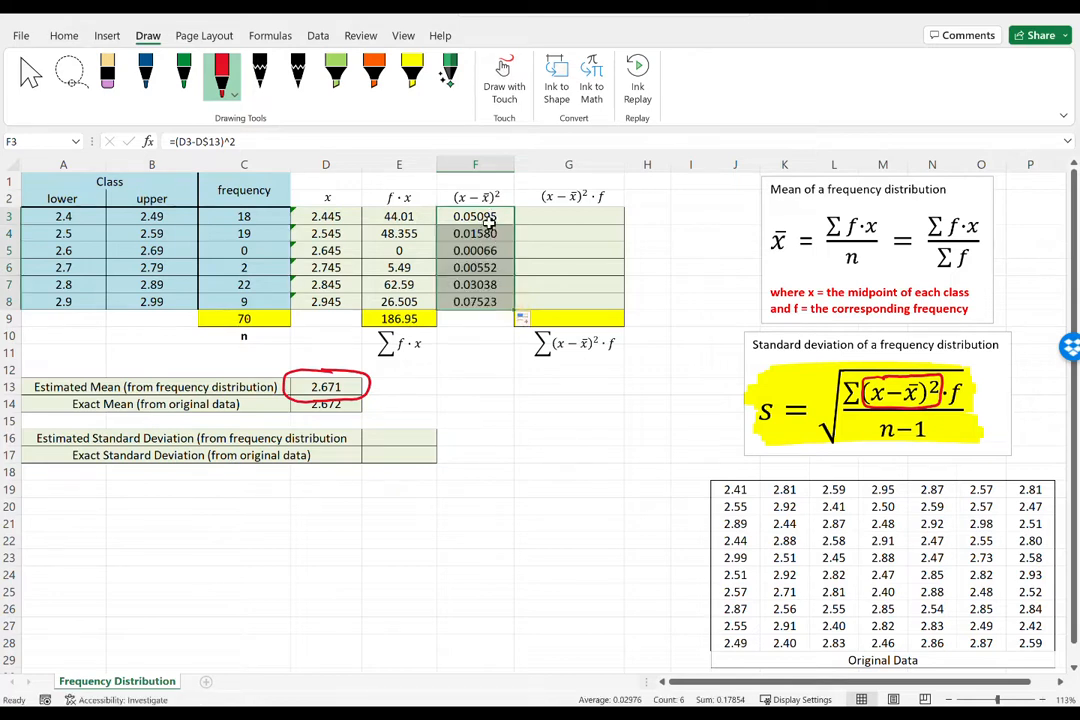
Examine the formulas in F3, F4 and F5 to check which cells they reference.
{"action": "left_click", "coordinate": [489, 220]}
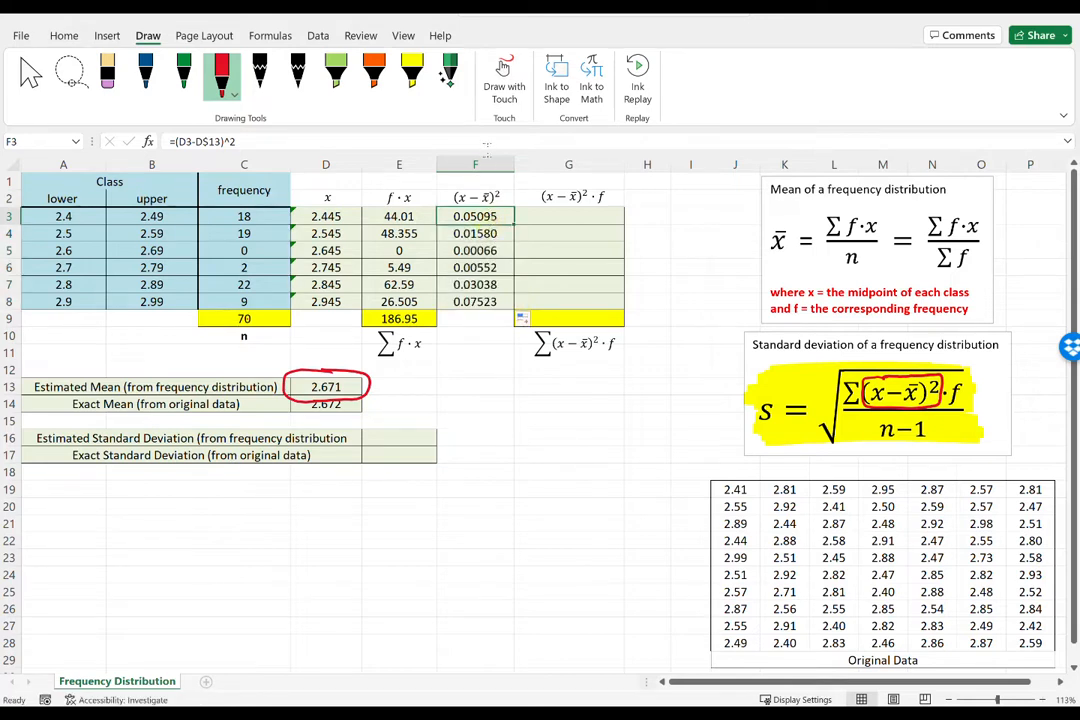
{"action": "left_click", "coordinate": [487, 143]}
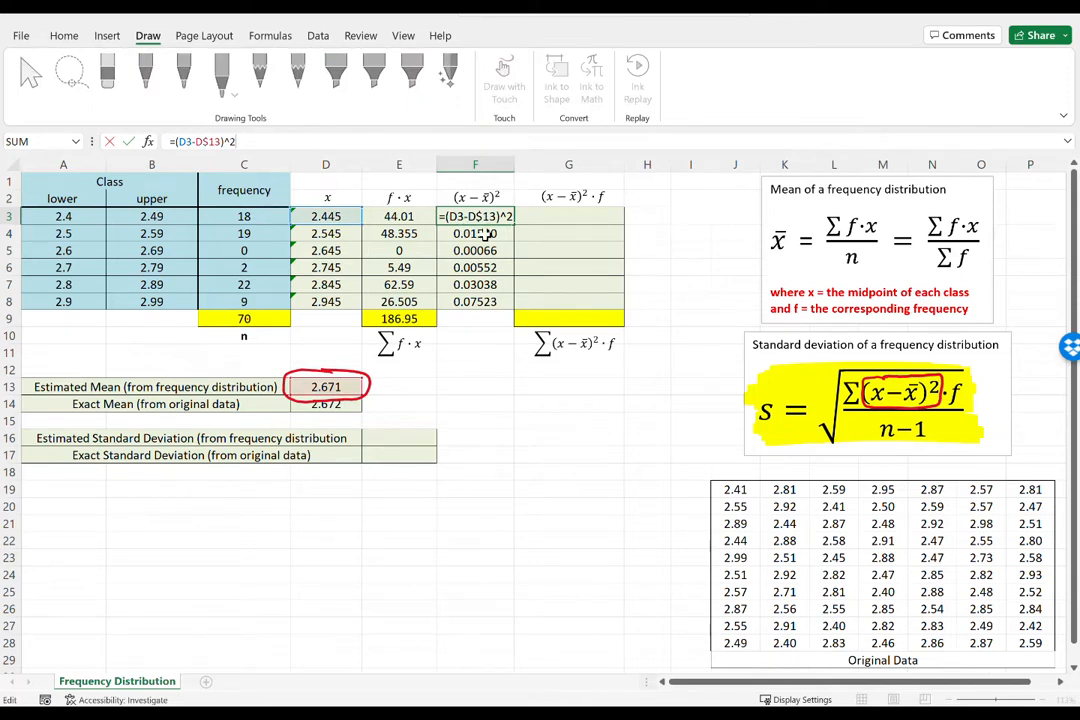
{"action": "left_click", "coordinate": [487, 232]}
{"action": "left_click", "coordinate": [491, 143]}
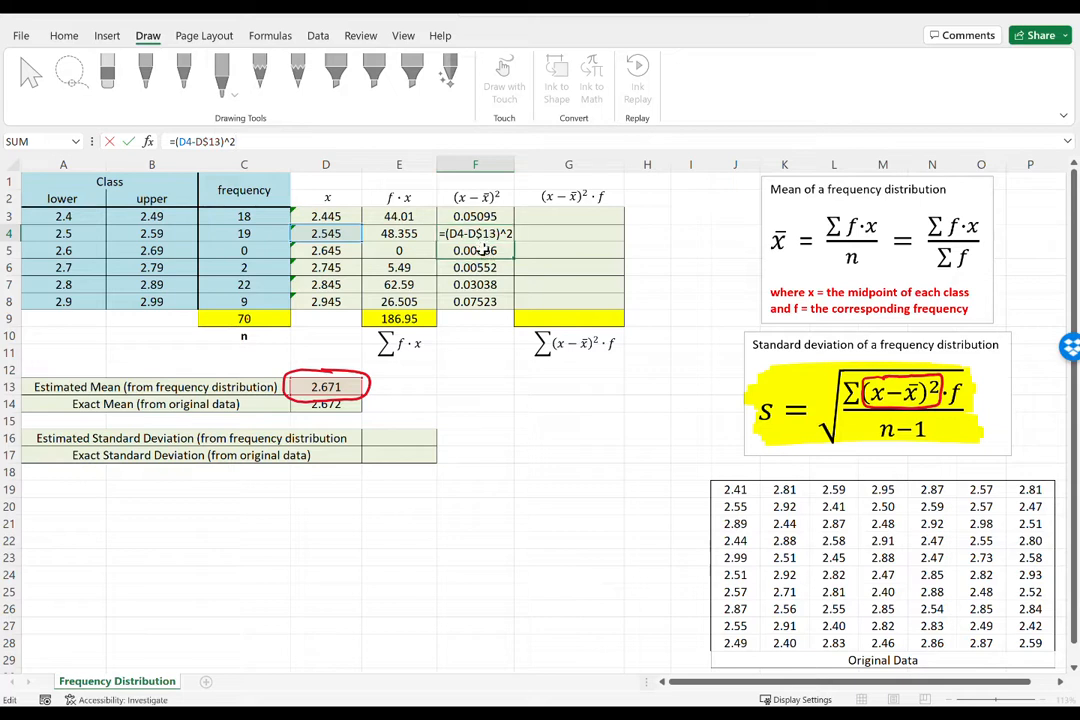
{"action": "left_click", "coordinate": [485, 252]}
{"action": "left_click", "coordinate": [484, 141]}
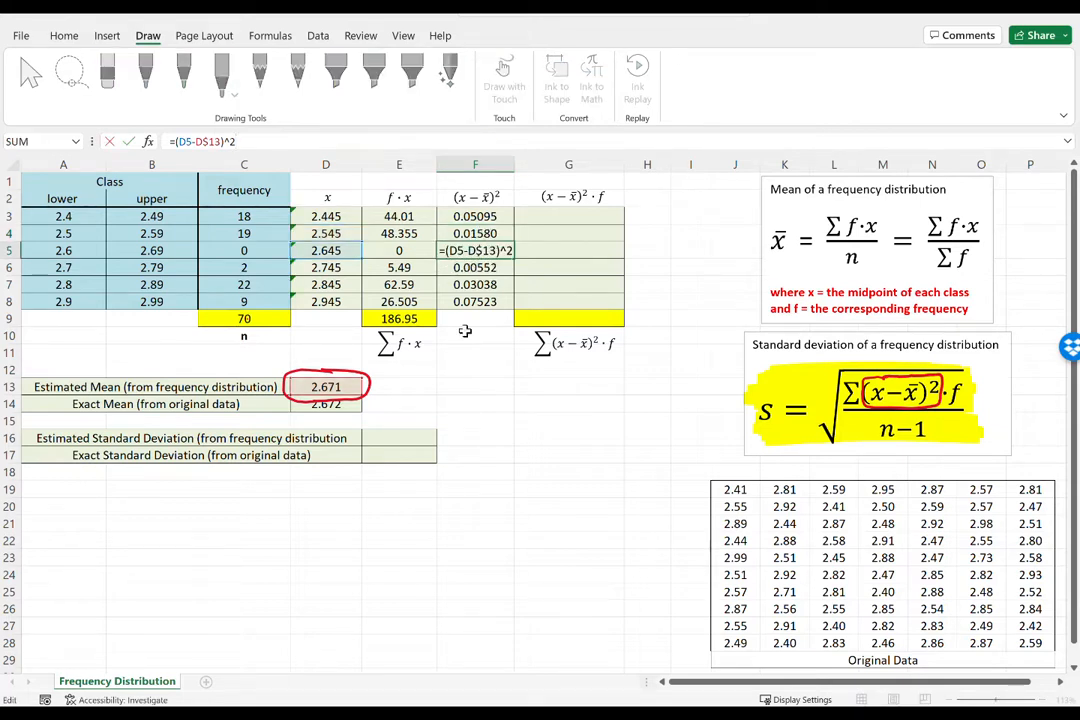
{"action": "left_click", "coordinate": [476, 372]}
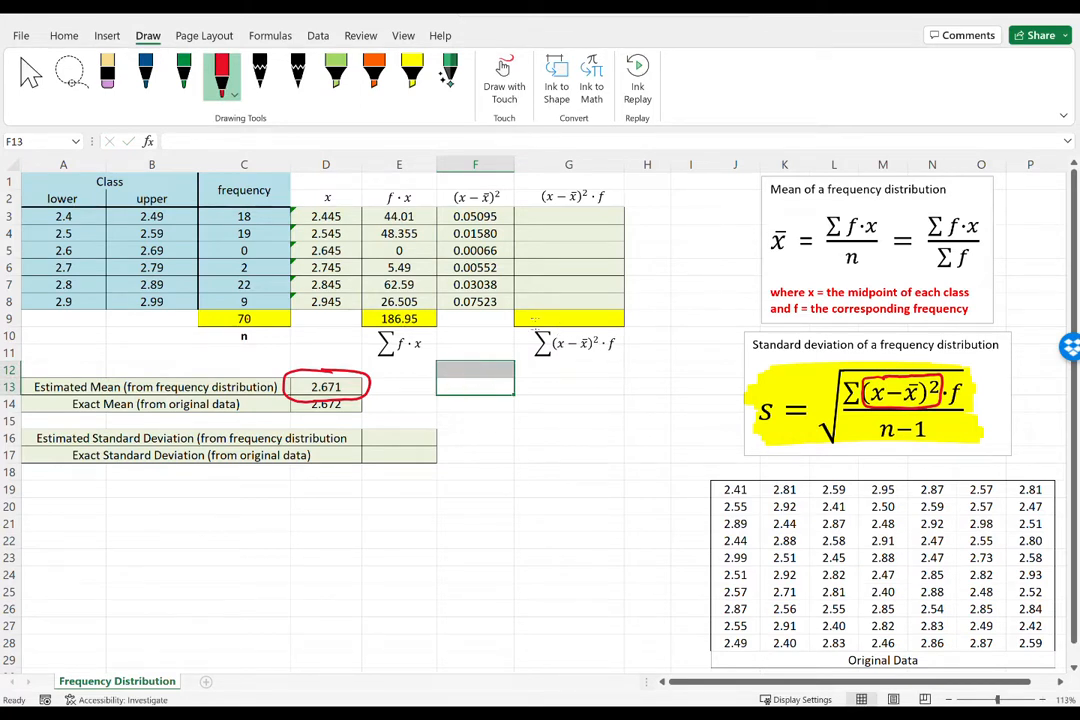
Circle the (x − x̄)² and frequency columns in red ink, and undo both circles.
{"action": "scroll", "coordinate": [578, 263], "scroll_direction": "down", "scroll_amount": 1}
{"action": "scroll", "coordinate": [555, 364], "scroll_direction": "up", "scroll_amount": 1}
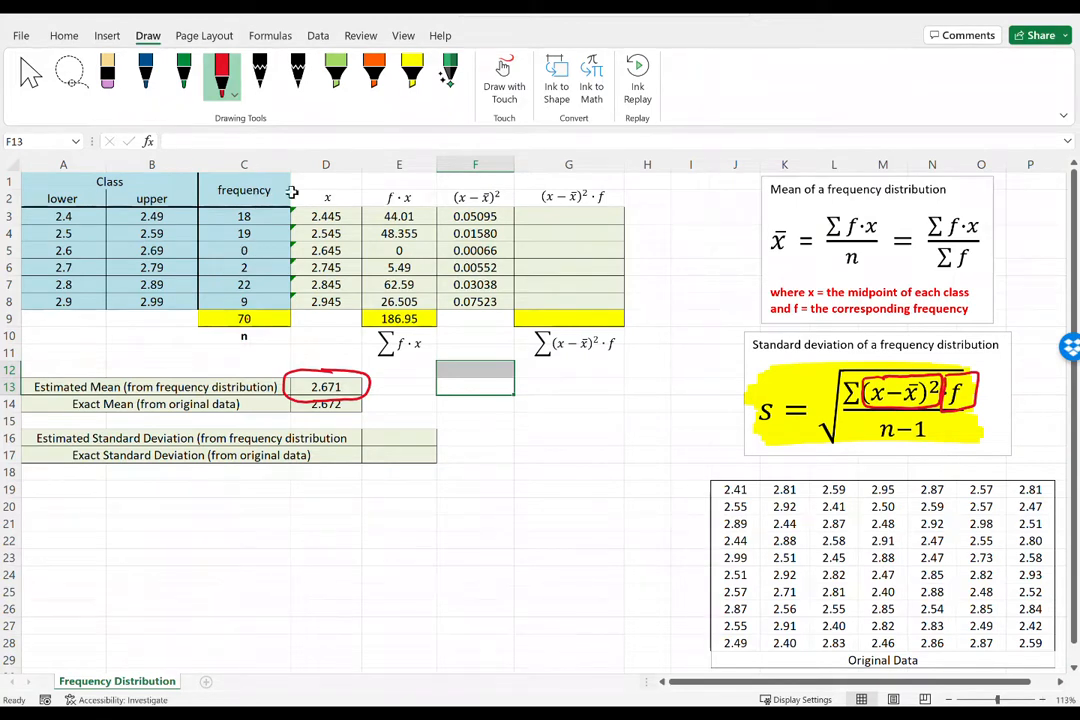
{"action": "mouse_move", "coordinate": [500, 190]}
{"action": "left_mouse_down"}
{"action": "mouse_move", "coordinate": [460, 312]}
{"action": "mouse_move", "coordinate": [482, 177]}
{"action": "left_mouse_up"}
{"action": "mouse_move", "coordinate": [262, 190]}
{"action": "left_mouse_down"}
{"action": "mouse_move", "coordinate": [239, 323]}
{"action": "mouse_move", "coordinate": [244, 185]}
{"action": "left_mouse_up"}
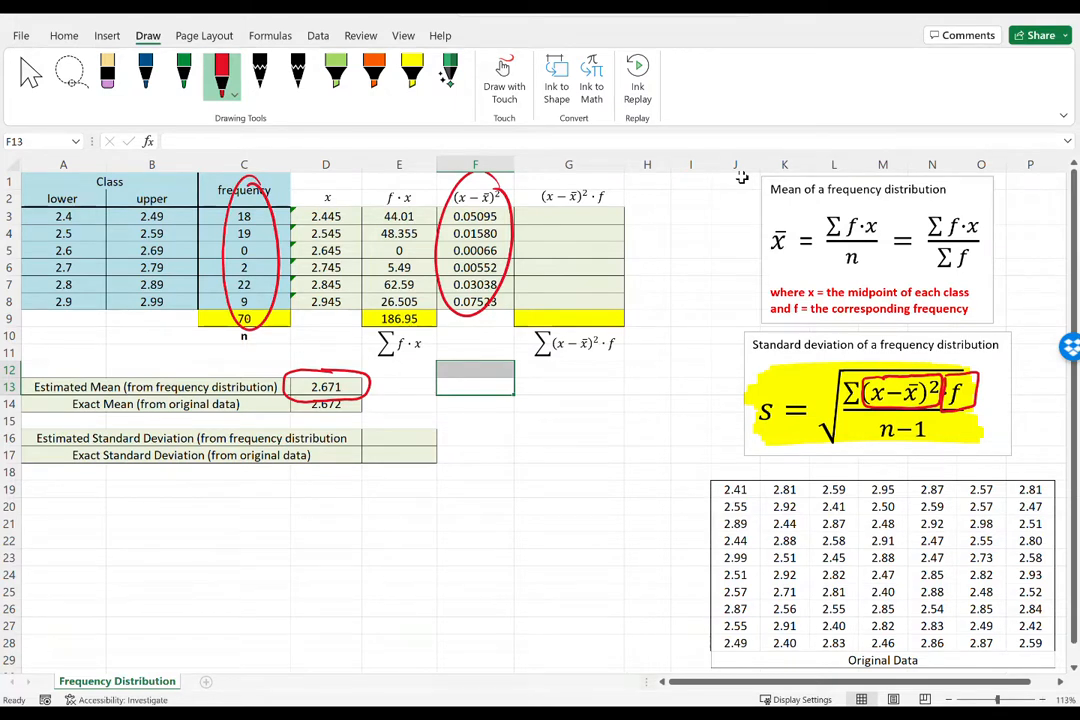
{"action": "key", "text": "ctrl+z"}
{"action": "key", "text": "ctrl+z"}
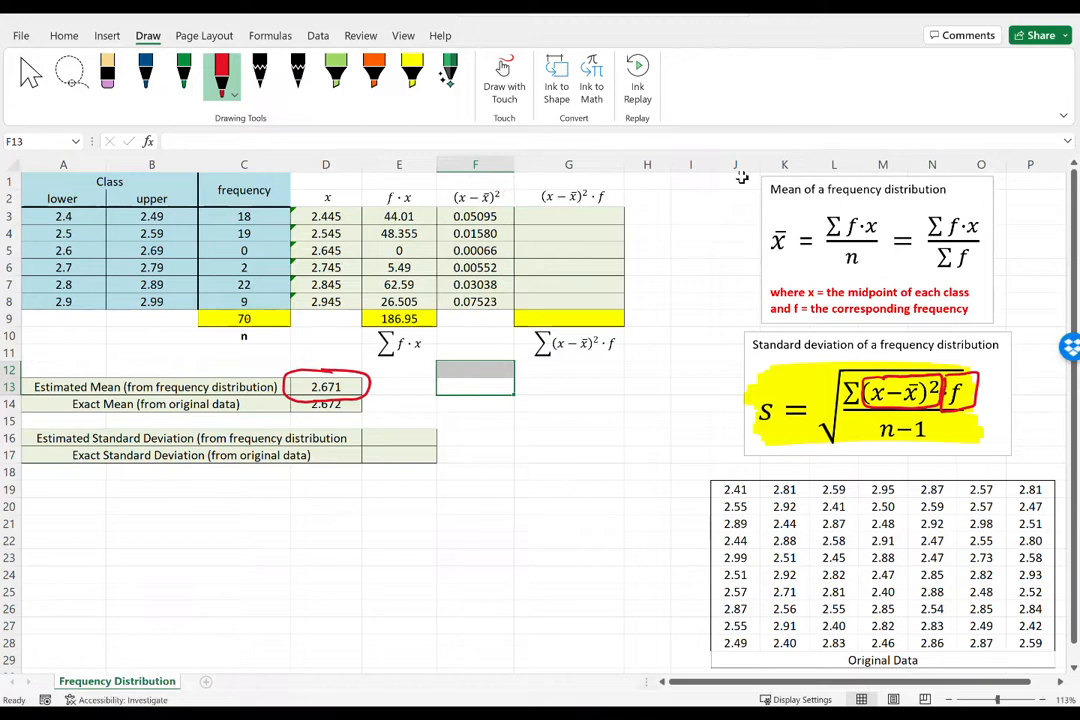
Enter =F3*C3 in G3 and fill the formula down through G8.
{"action": "left_click", "coordinate": [591, 217]}
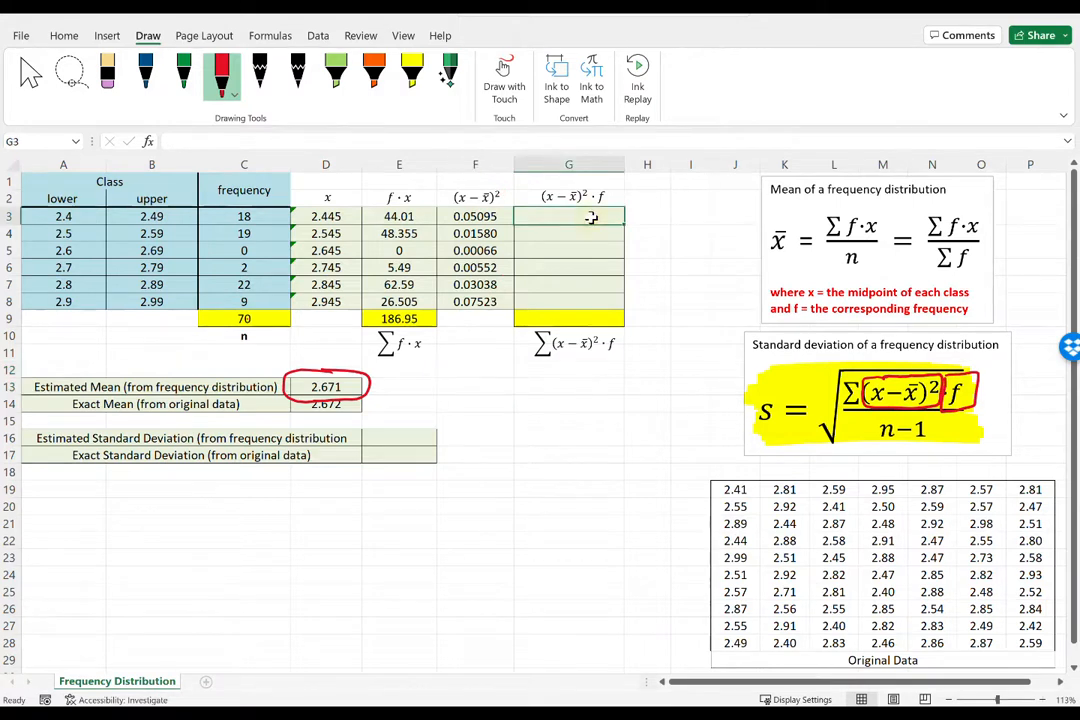
{"action": "type", "text": "="}
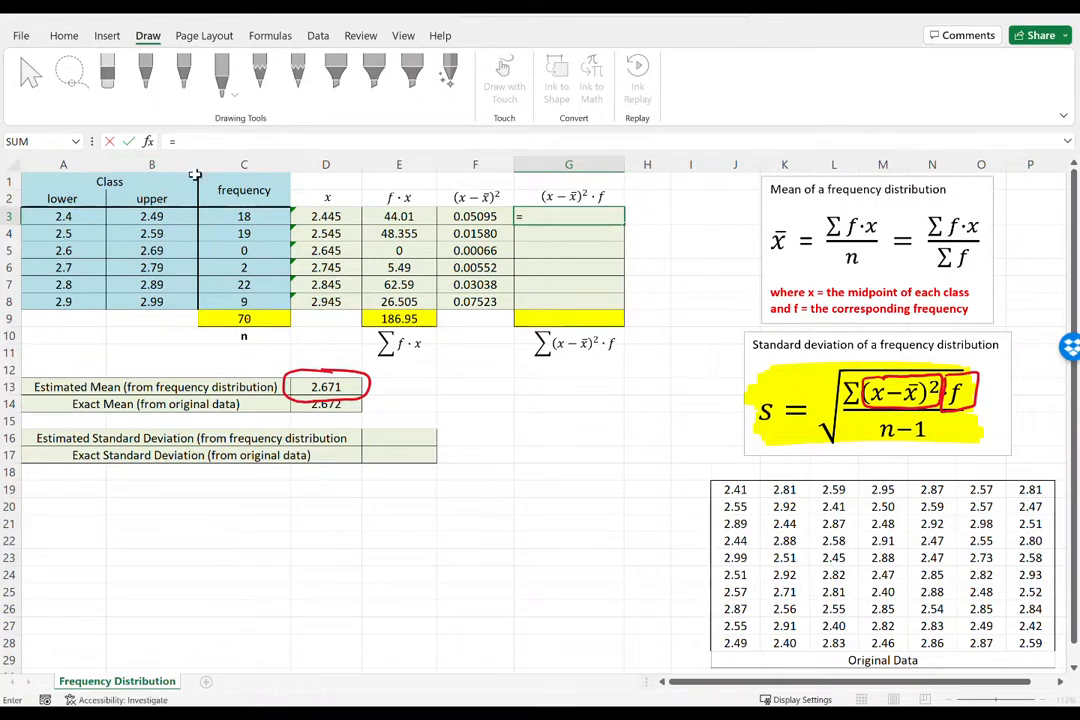
{"action": "scroll", "coordinate": [159, 540], "scroll_direction": "right", "scroll_amount": 1}
{"action": "scroll", "coordinate": [159, 540], "scroll_direction": "left", "scroll_amount": 1}
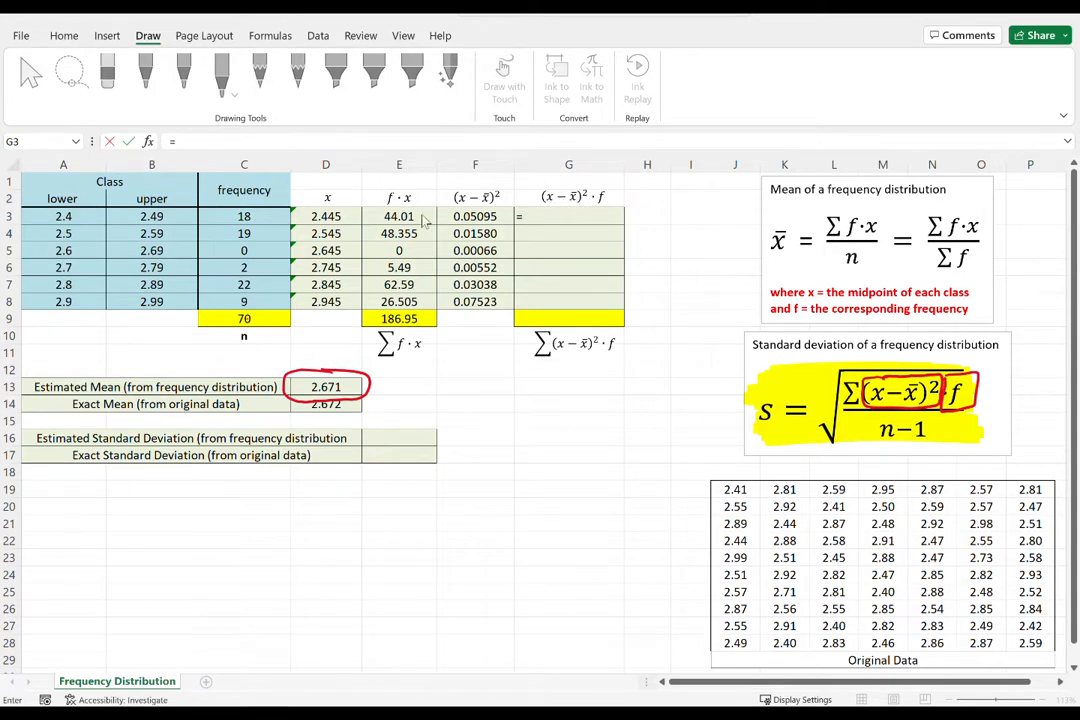
{"action": "left_click", "coordinate": [474, 220]}
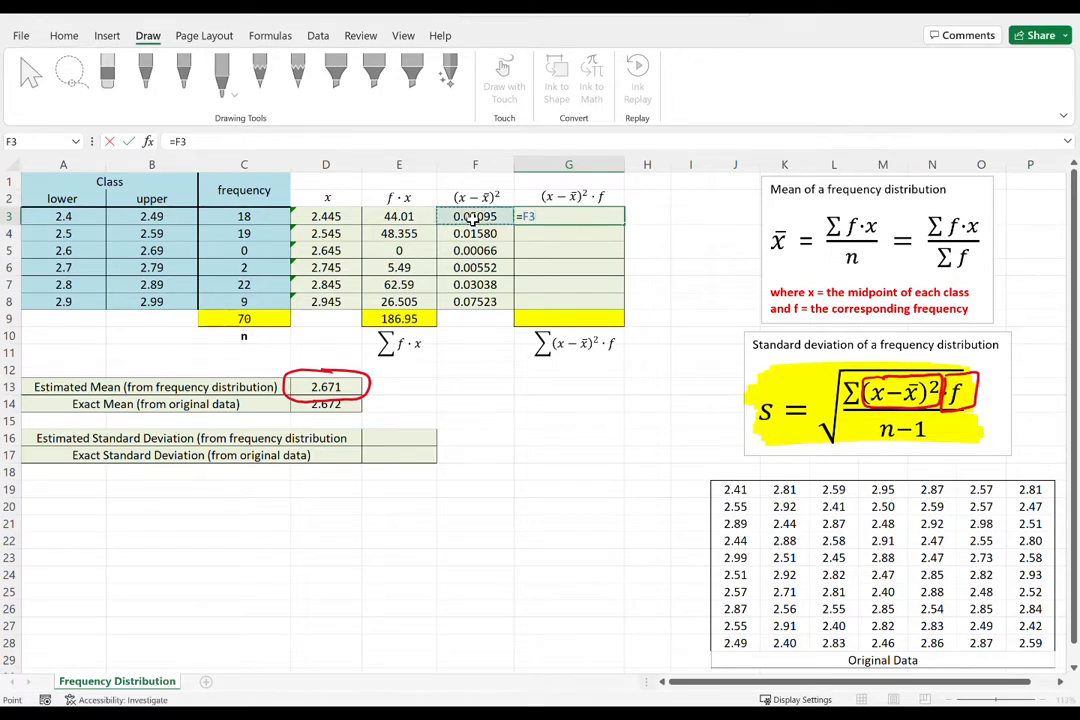
{"action": "type", "text": "*"}
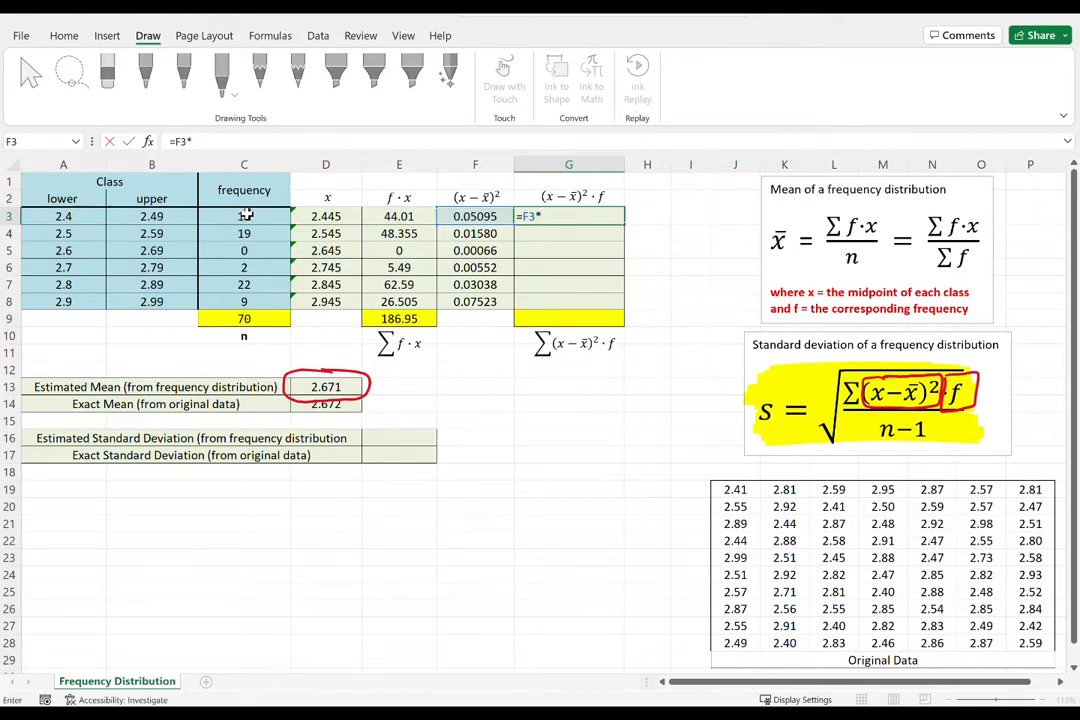
{"action": "left_click", "coordinate": [248, 214]}
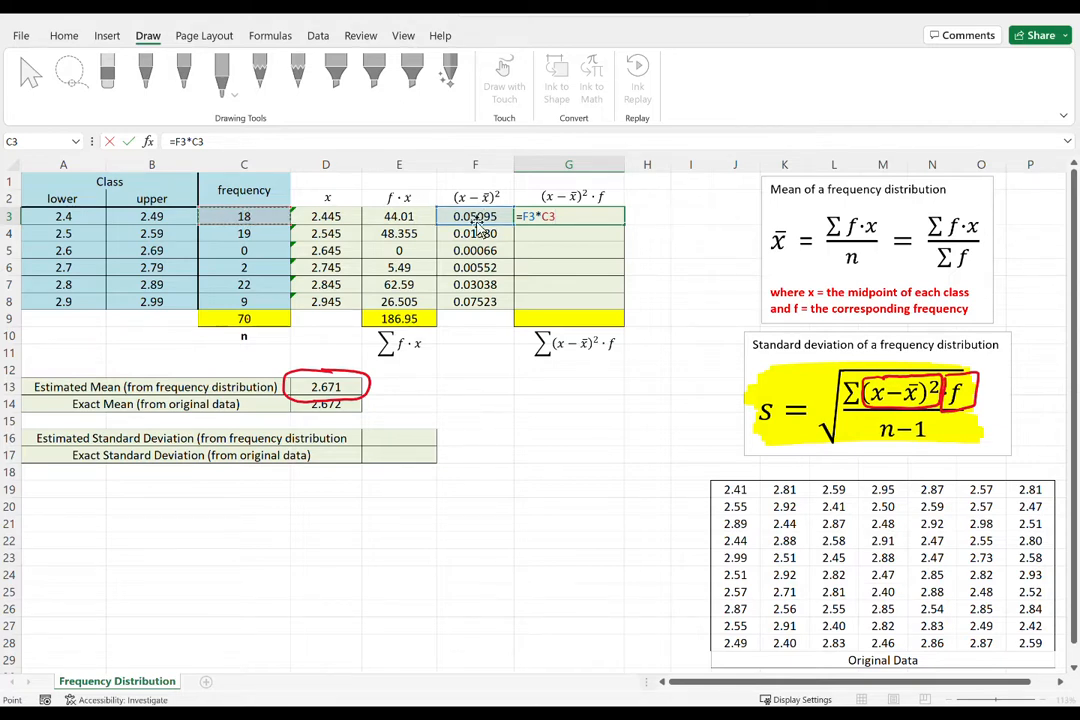
{"action": "key", "text": "Return"}
{"action": "left_click", "coordinate": [571, 217]}
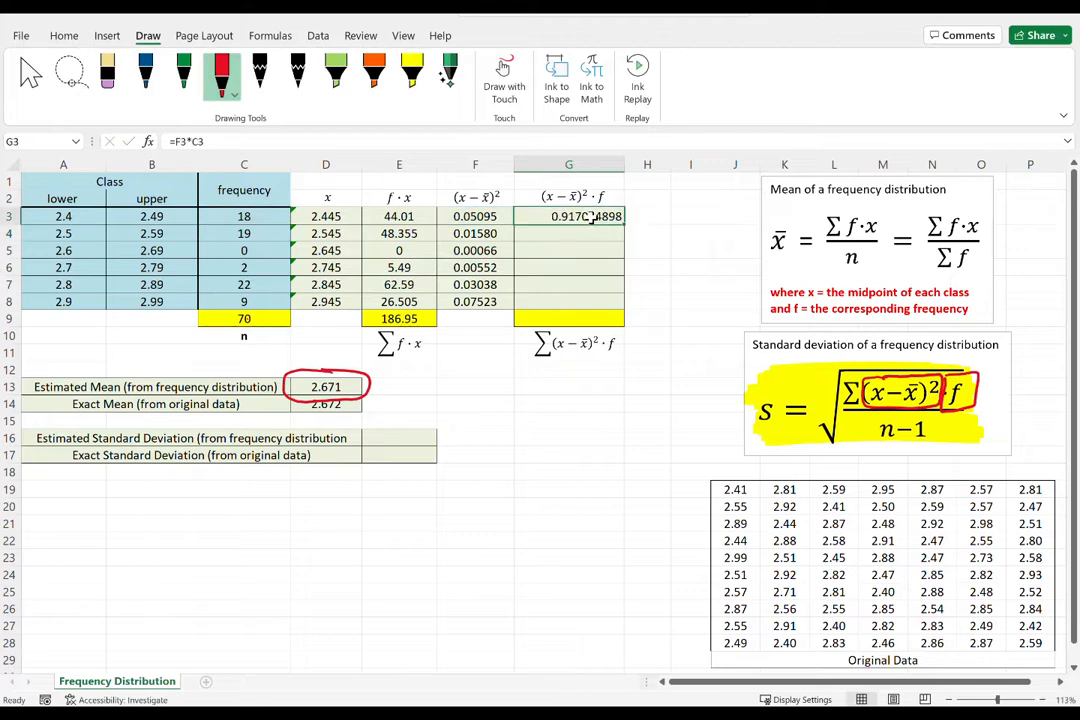
{"action": "left_click_drag", "start_coordinate": [623, 224], "coordinate": [612, 291]}
Examine the formulas in G4 and G5 to check which cells they reference.
{"action": "left_click", "coordinate": [578, 233]}
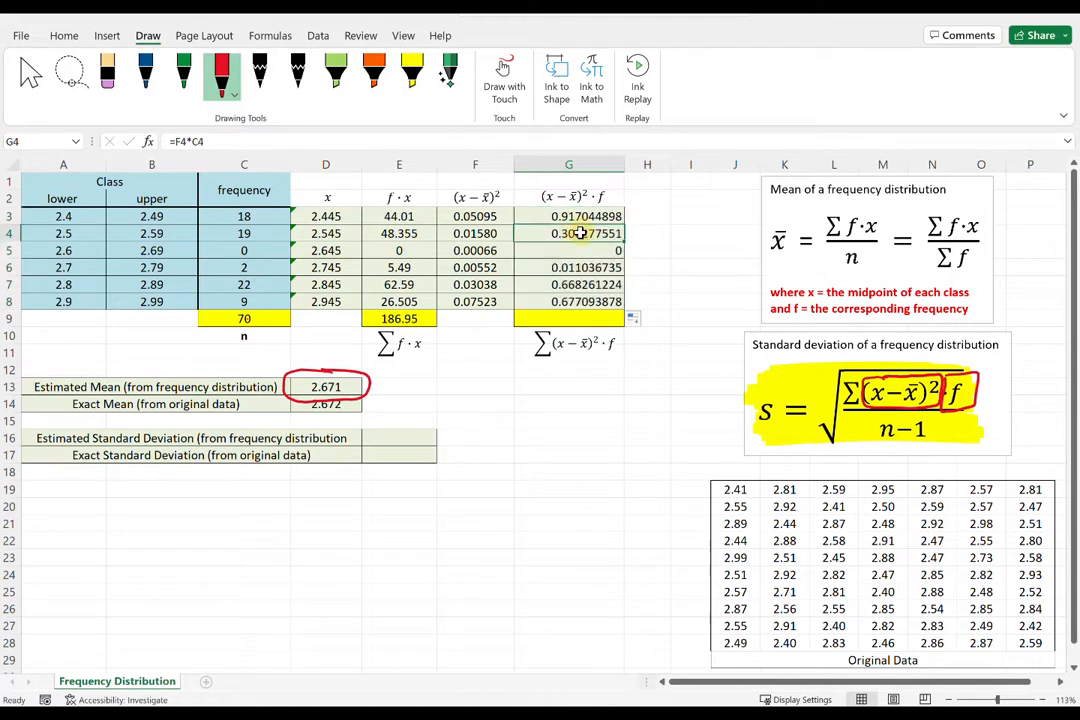
{"action": "double_click", "coordinate": [578, 233]}
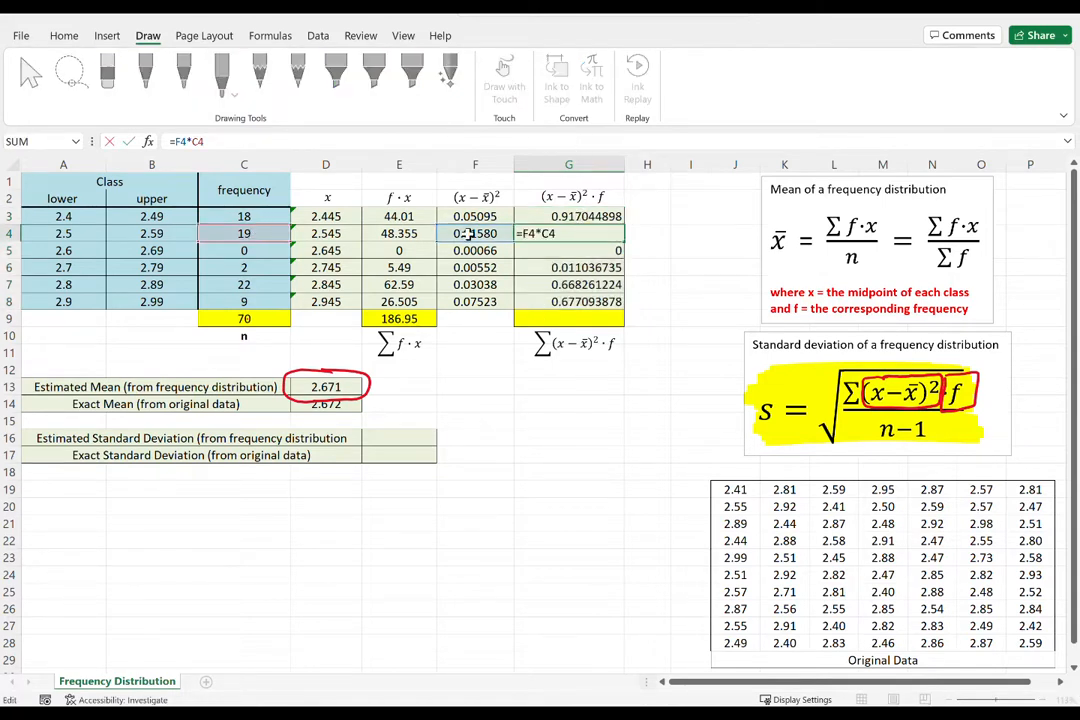
{"action": "key", "text": "Return"}
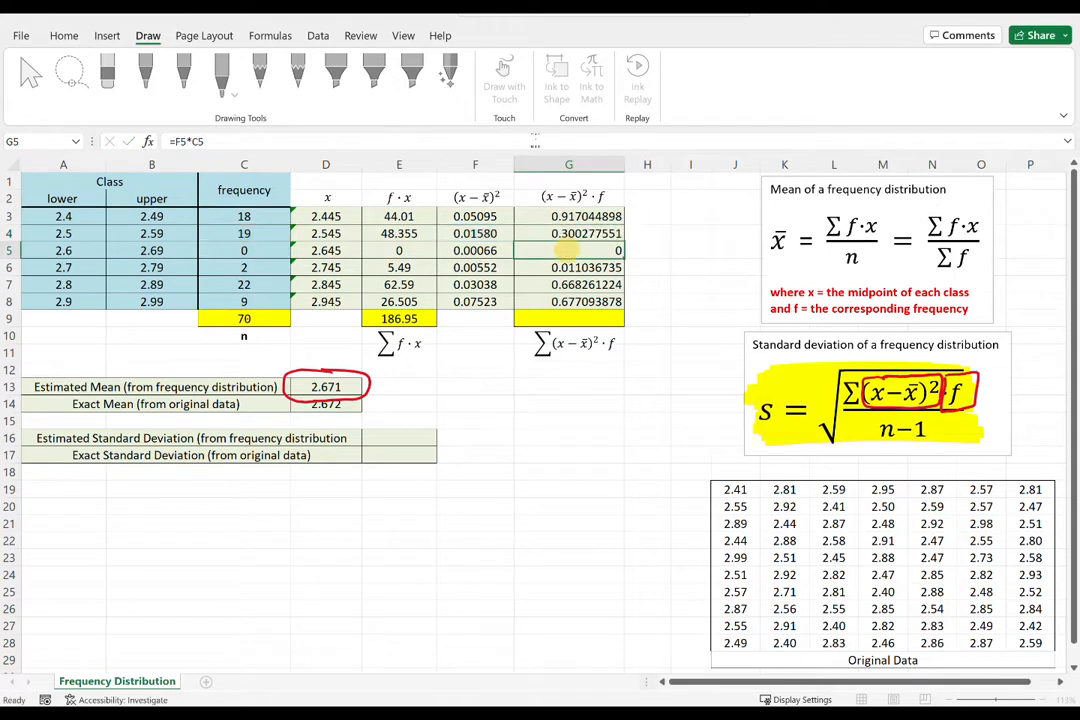
{"action": "left_click", "coordinate": [535, 141]}
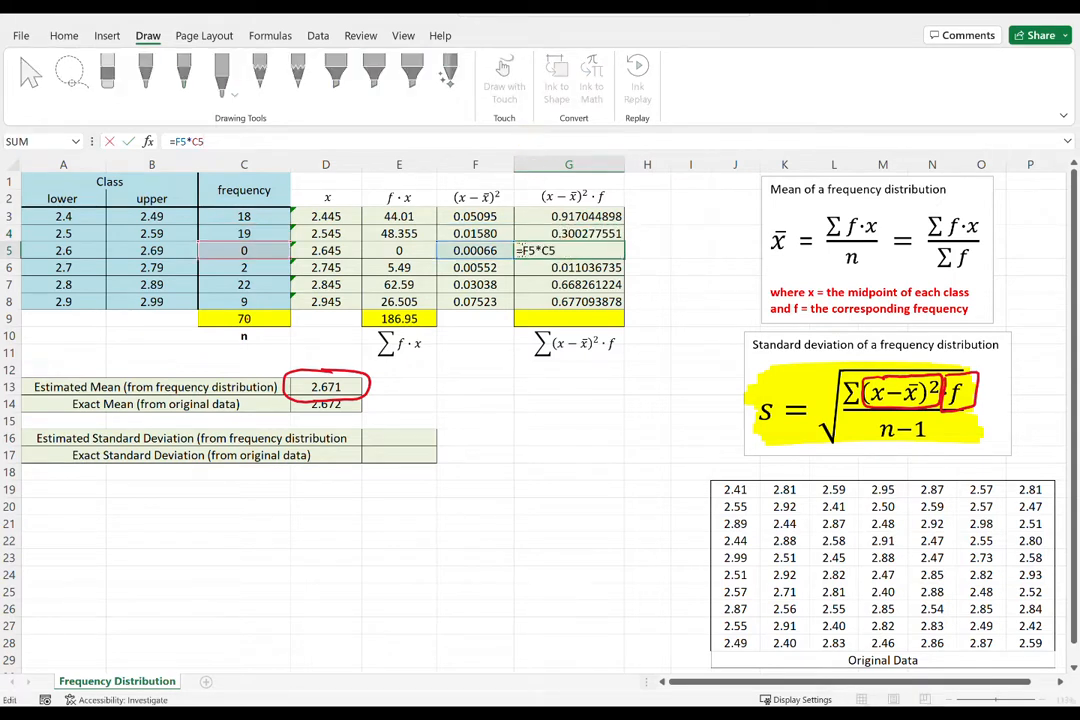
{"action": "left_click", "coordinate": [635, 249]}
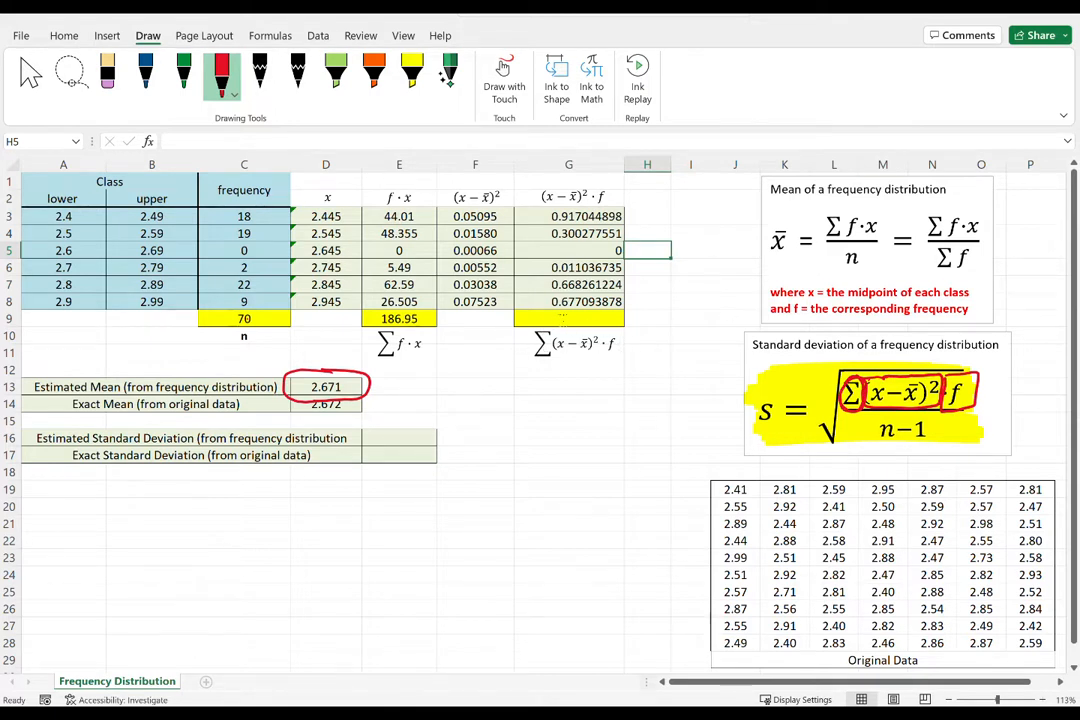
Total the (x − x̄)²·f column in cell G9 with =sum(G3:G8).
{"action": "left_click", "coordinate": [563, 317]}
{"action": "left_click", "coordinate": [584, 316]}
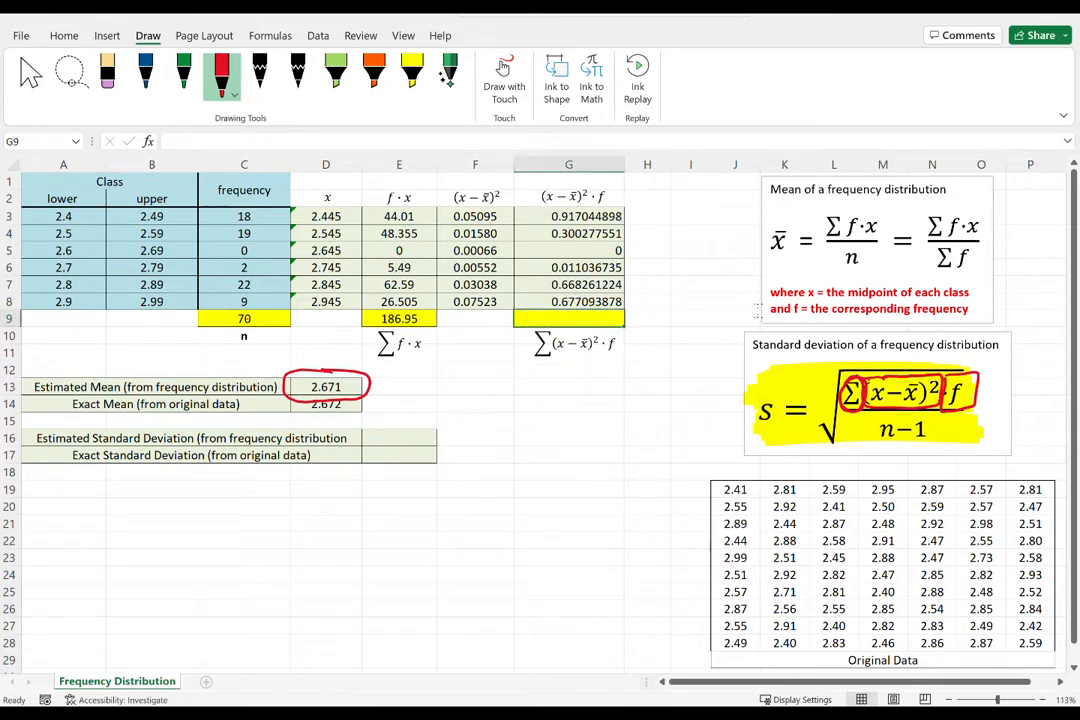
{"action": "type", "text": "=sum("}
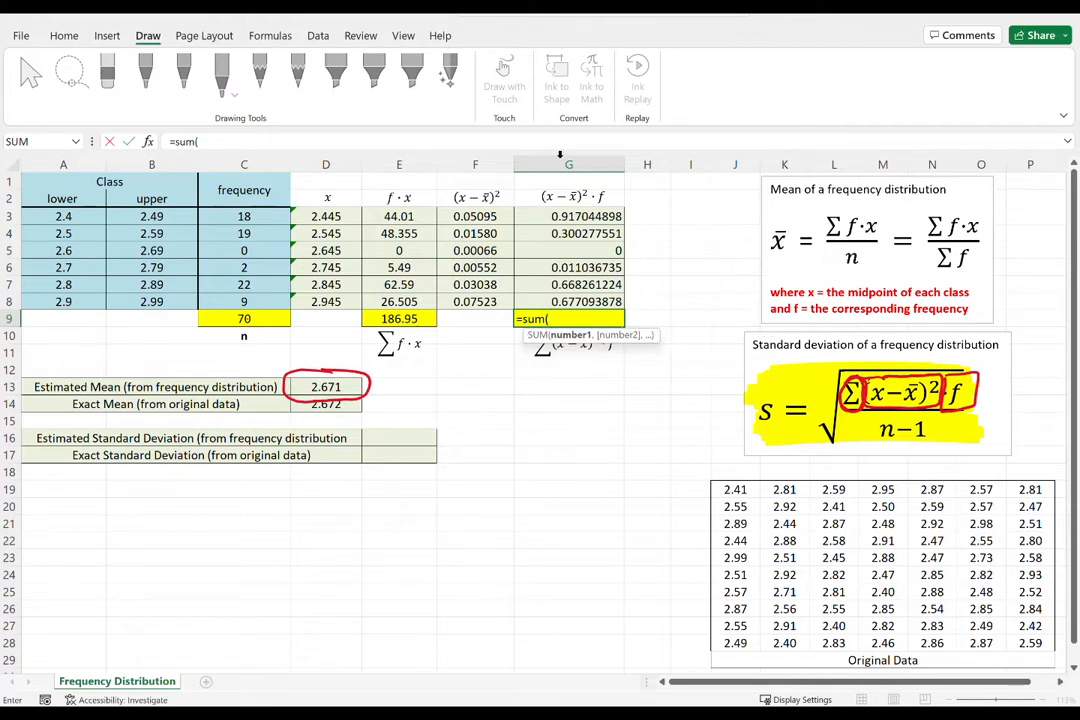
{"action": "left_click_drag", "start_coordinate": [575, 216], "coordinate": [577, 302]}
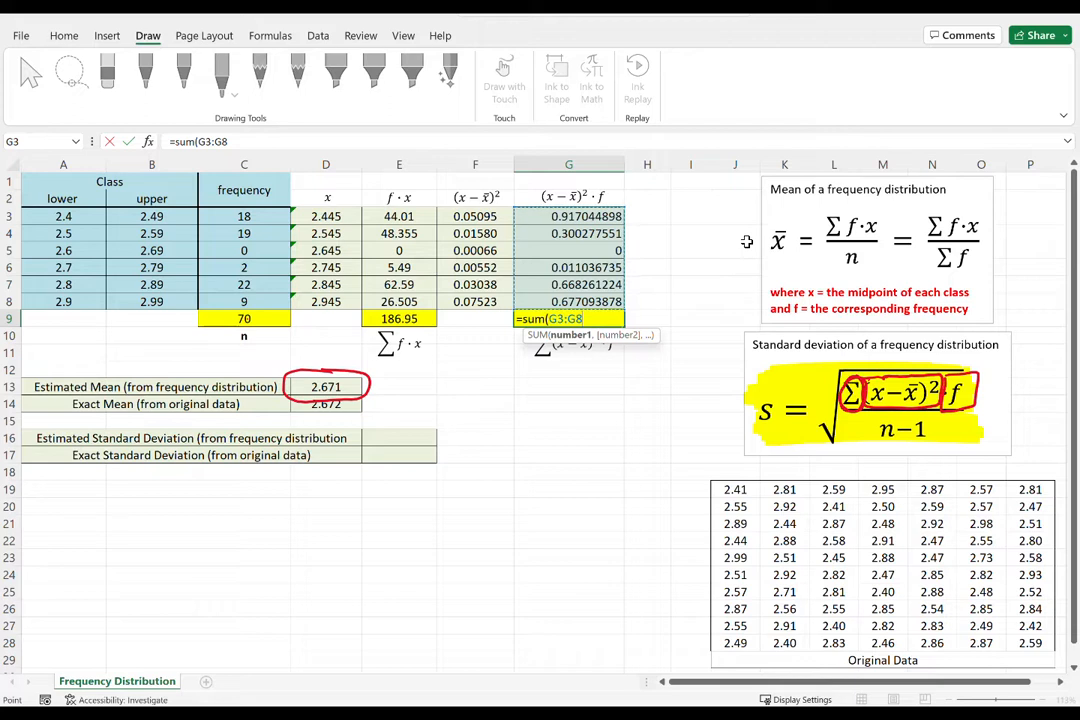
{"action": "key", "text": "Return"}
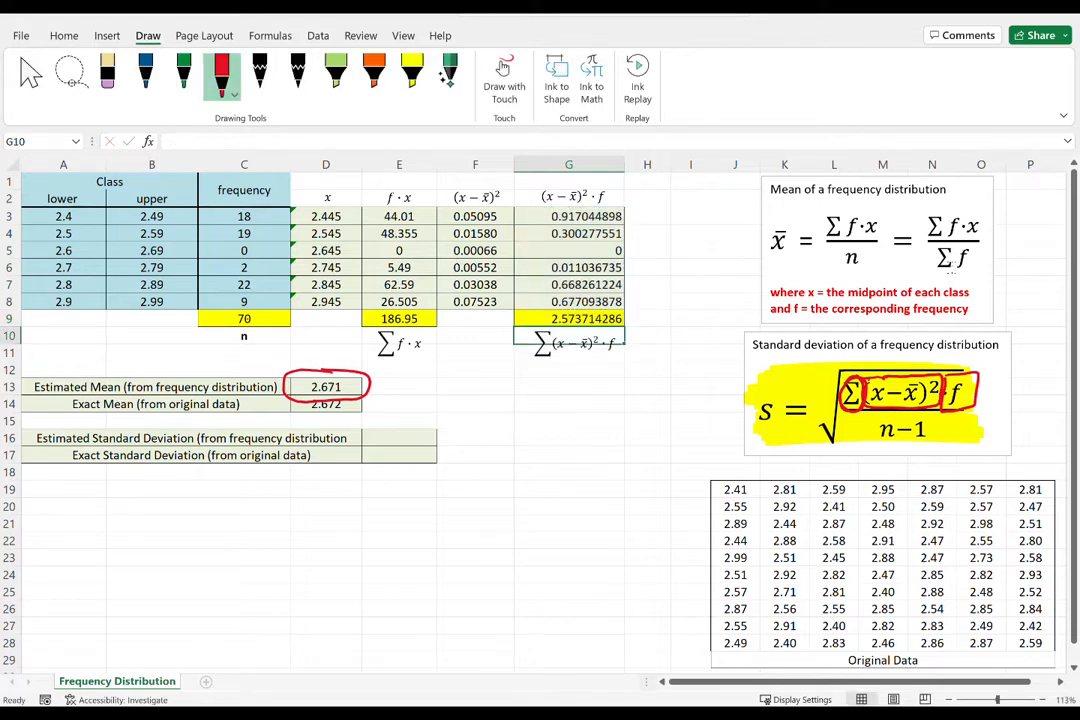
{"action": "left_click", "coordinate": [574, 452]}
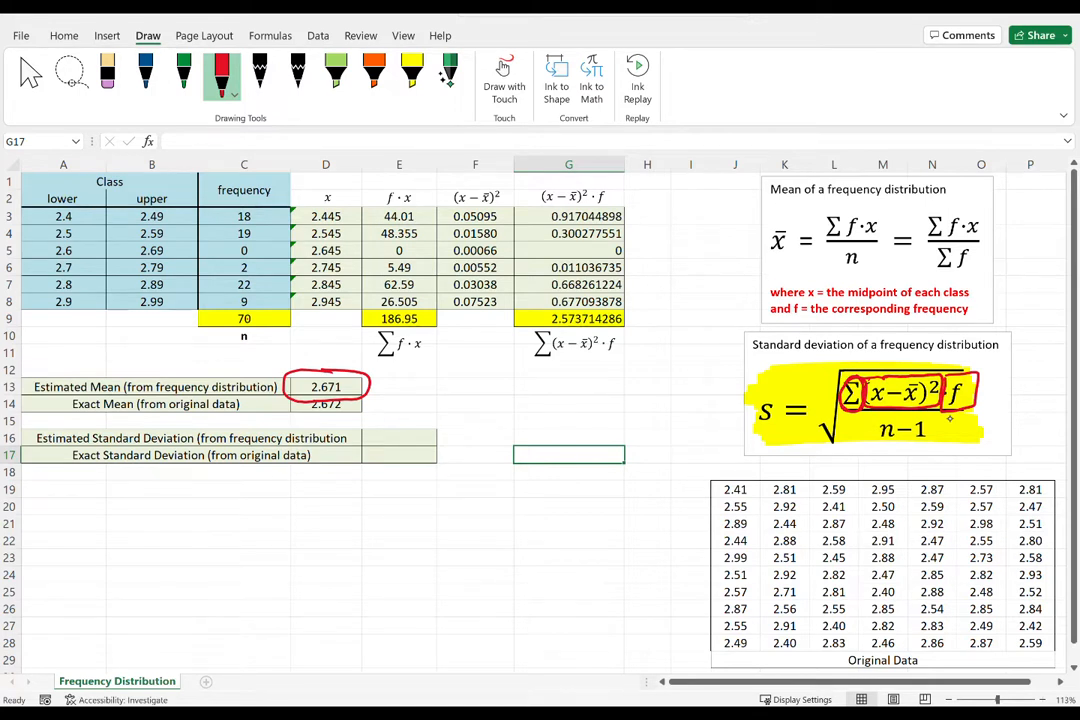
Handwrite G9/69 in blue ink in the empty area below the table and draw blue arrows pointing at cells G9 and E16.
{"action": "left_click", "coordinate": [145, 75]}
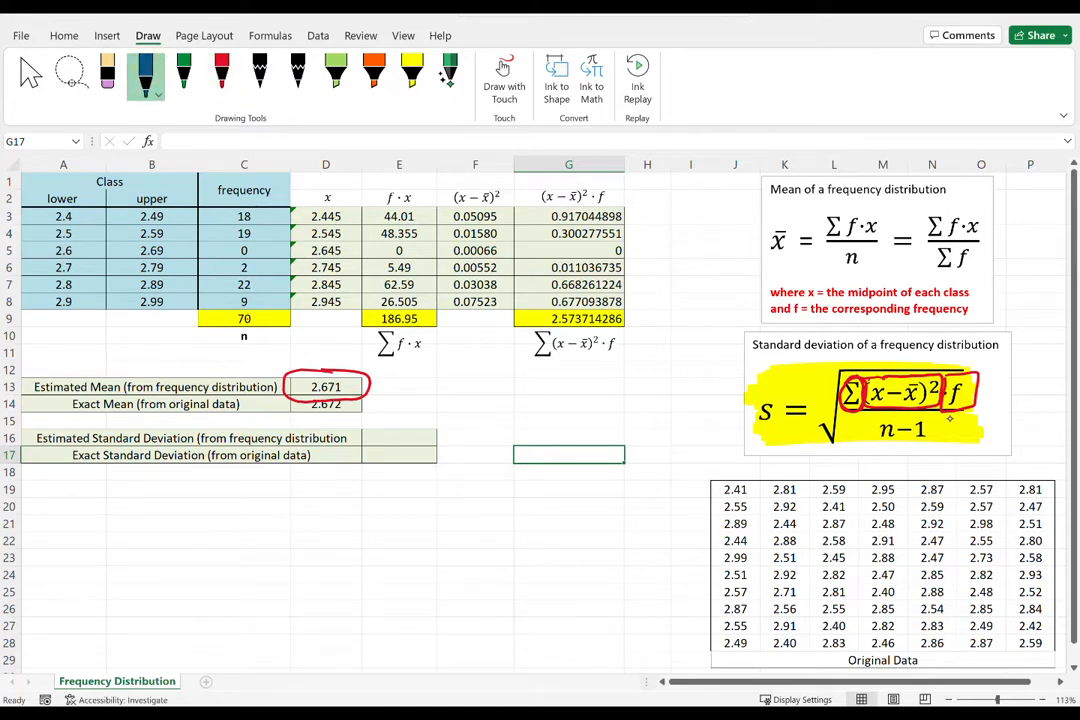
{"action": "mouse_move", "coordinate": [324, 542]}
{"action": "left_mouse_down"}
{"action": "mouse_move", "coordinate": [320, 568]}
{"action": "mouse_move", "coordinate": [322, 552]}
{"action": "mouse_move", "coordinate": [358, 563]}
{"action": "left_mouse_up"}
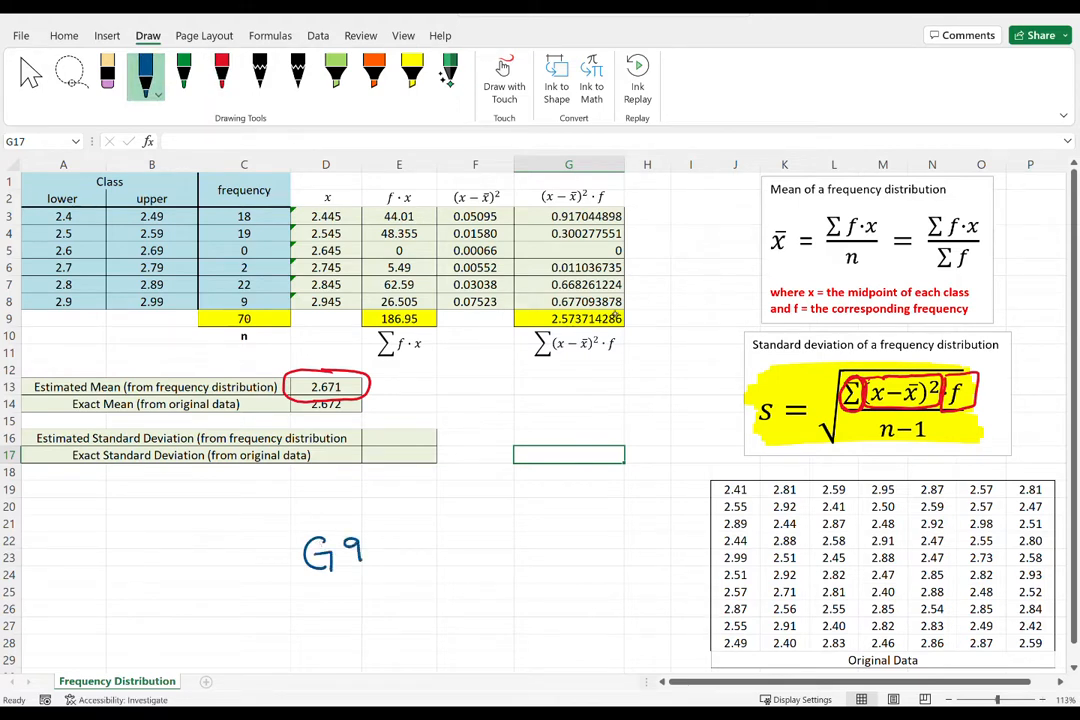
{"action": "left_click_drag", "start_coordinate": [632, 313], "coordinate": [684, 298]}
{"action": "left_click_drag", "start_coordinate": [404, 531], "coordinate": [366, 586]}
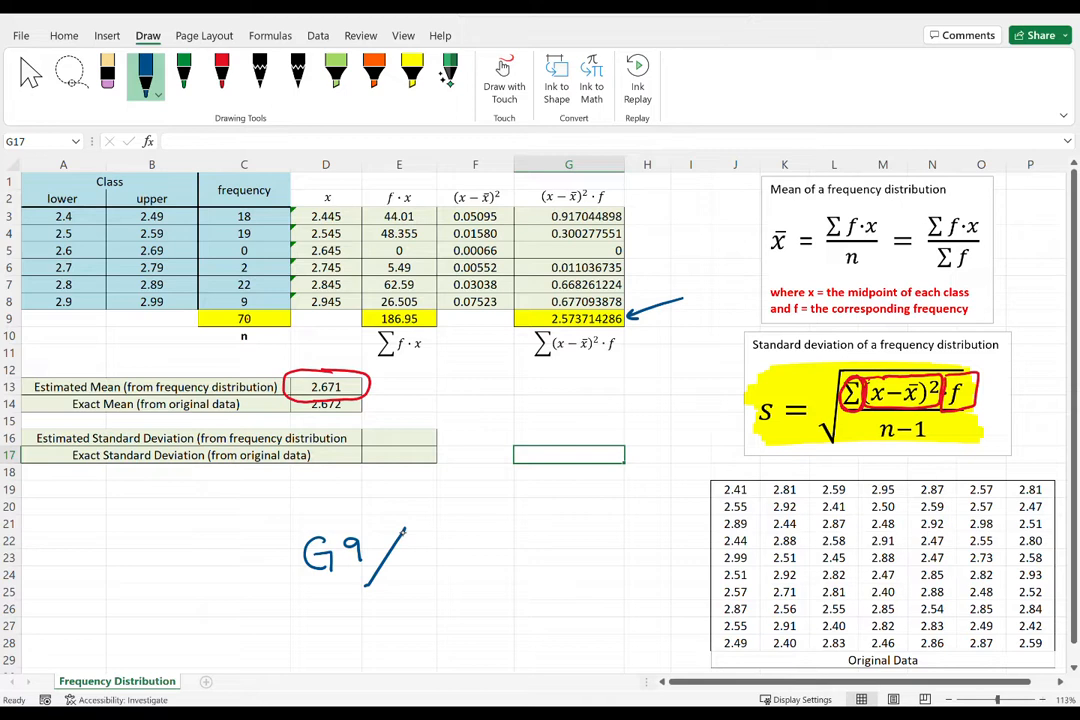
{"action": "mouse_move", "coordinate": [421, 538]}
{"action": "left_mouse_down"}
{"action": "mouse_move", "coordinate": [411, 555]}
{"action": "mouse_move", "coordinate": [452, 566]}
{"action": "left_mouse_up"}
{"action": "left_click_drag", "start_coordinate": [446, 431], "coordinate": [493, 416]}
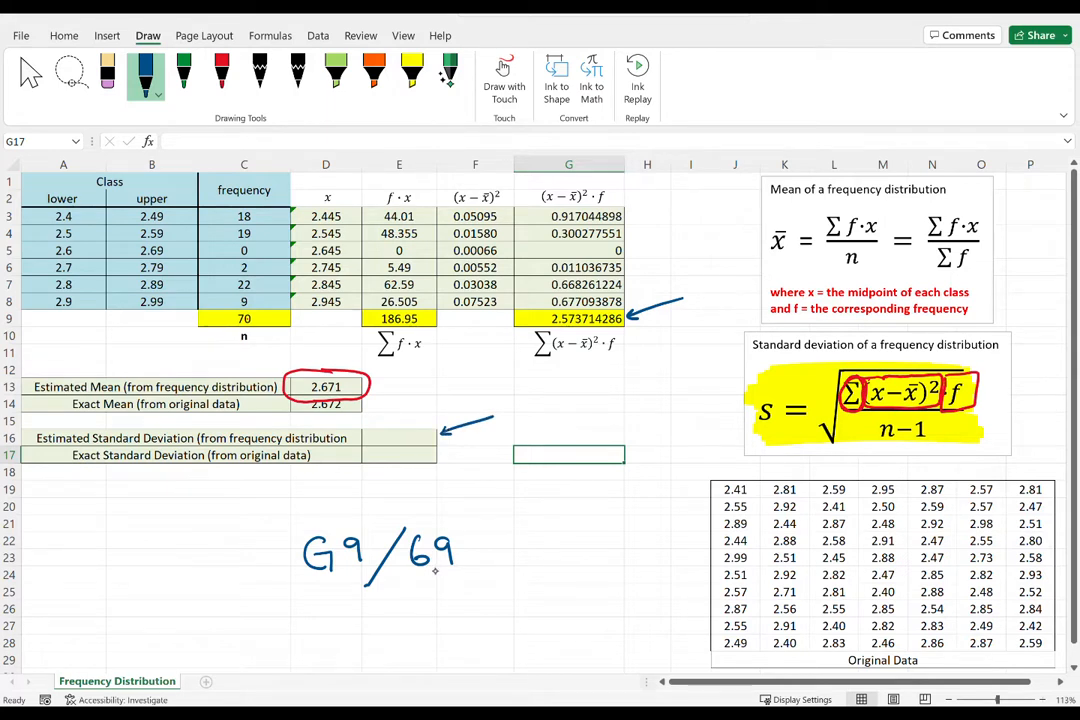
Complete the handwritten note to read = sqrt (G9/69) and remove the red circle around the estimated mean.
{"action": "left_click_drag", "start_coordinate": [288, 509], "coordinate": [291, 601]}
{"action": "left_click_drag", "start_coordinate": [487, 511], "coordinate": [489, 597]}
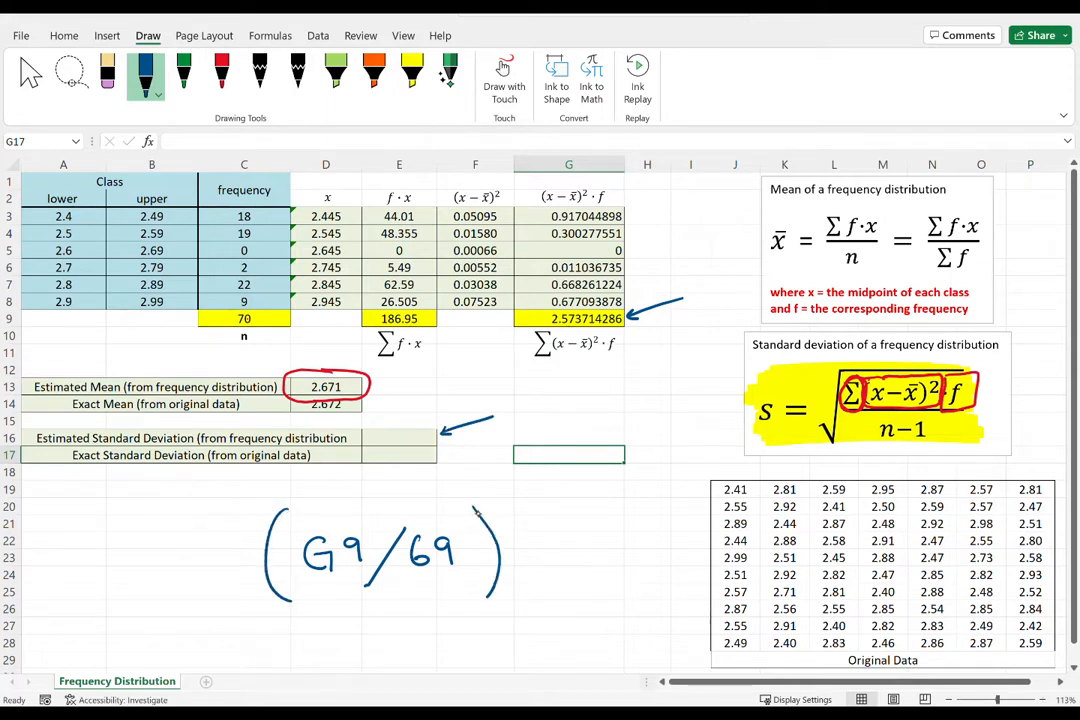
{"action": "mouse_move", "coordinate": [127, 546]}
{"action": "left_mouse_down"}
{"action": "mouse_move", "coordinate": [102, 568]}
{"action": "mouse_move", "coordinate": [157, 587]}
{"action": "mouse_move", "coordinate": [185, 548]}
{"action": "mouse_move", "coordinate": [232, 568]}
{"action": "mouse_move", "coordinate": [236, 539]}
{"action": "left_mouse_up"}
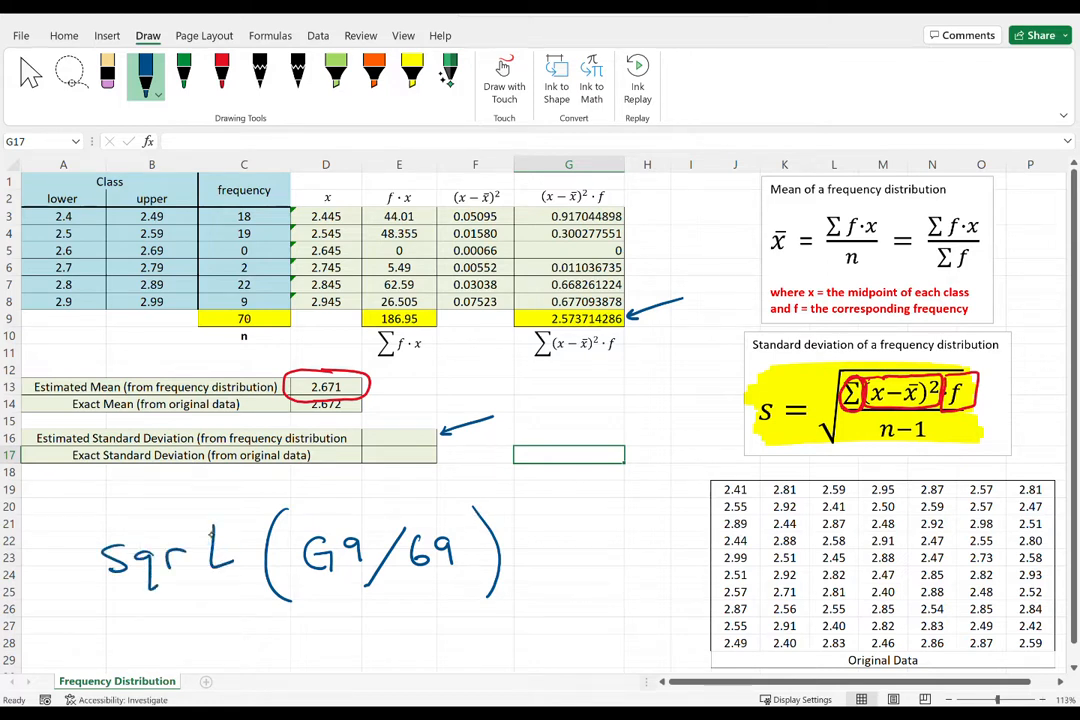
{"action": "mouse_move", "coordinate": [42, 551]}
{"action": "left_mouse_down"}
{"action": "mouse_move", "coordinate": [66, 550]}
{"action": "mouse_move", "coordinate": [67, 563]}
{"action": "left_mouse_up"}
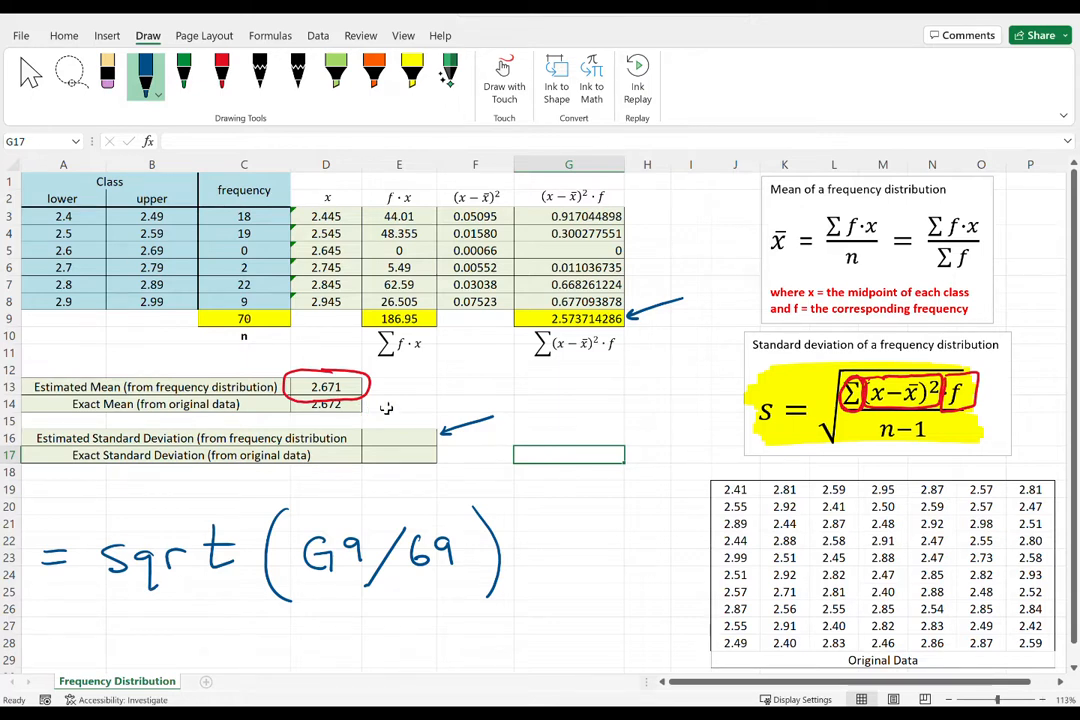
{"action": "left_click_drag", "start_coordinate": [386, 408], "coordinate": [328, 345]}
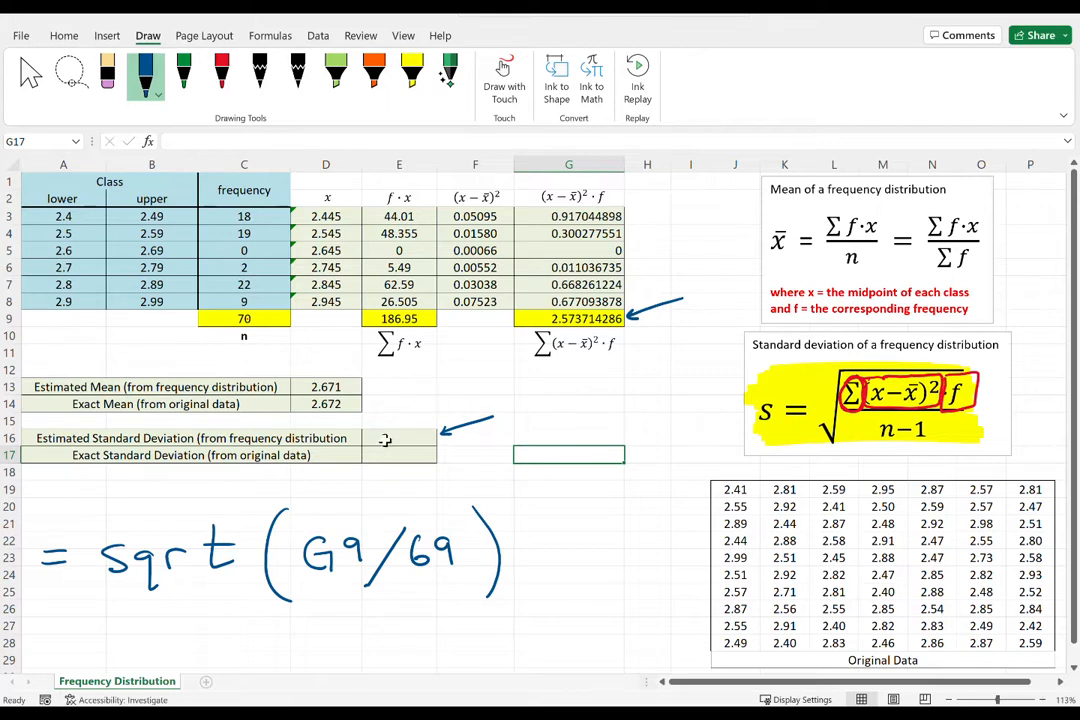
Calculate the estimated standard deviation in cell E16 with =sqrt(G9/69).
{"action": "left_click", "coordinate": [385, 440]}
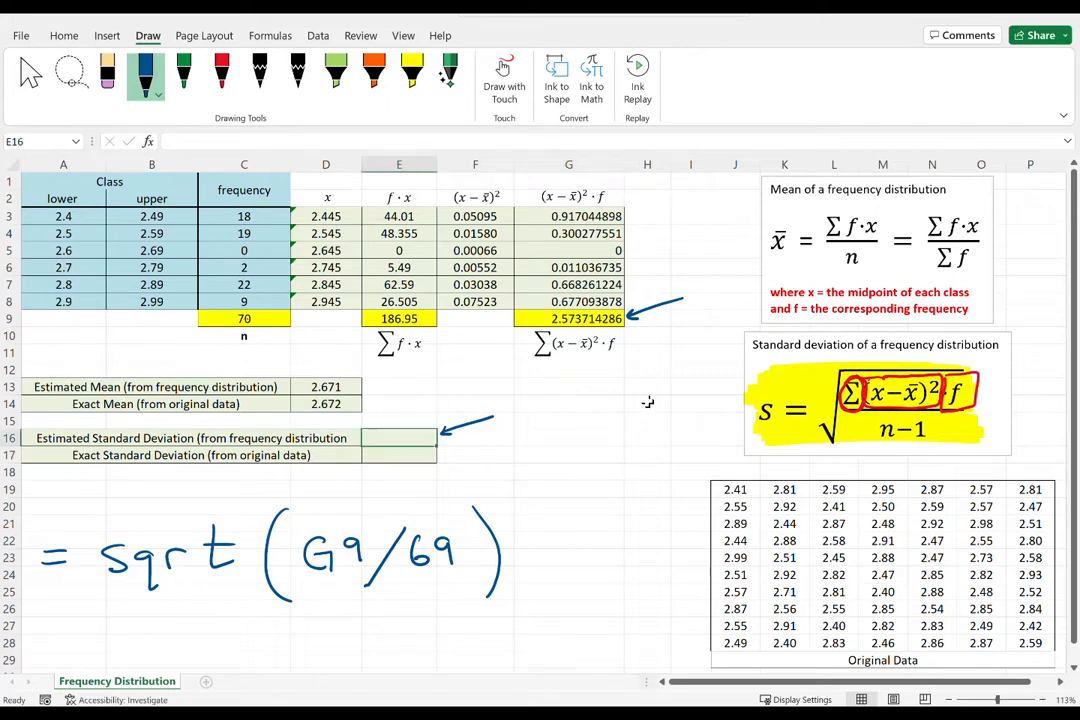
{"action": "type", "text": "=sqrt"}
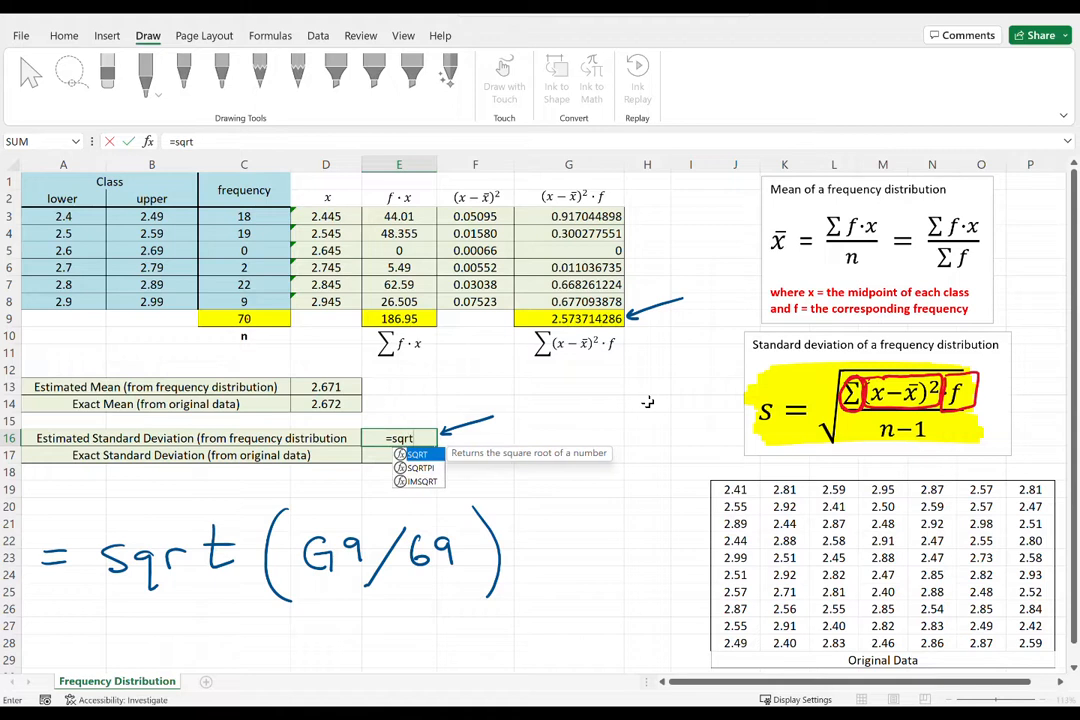
{"action": "type", "text": "("}
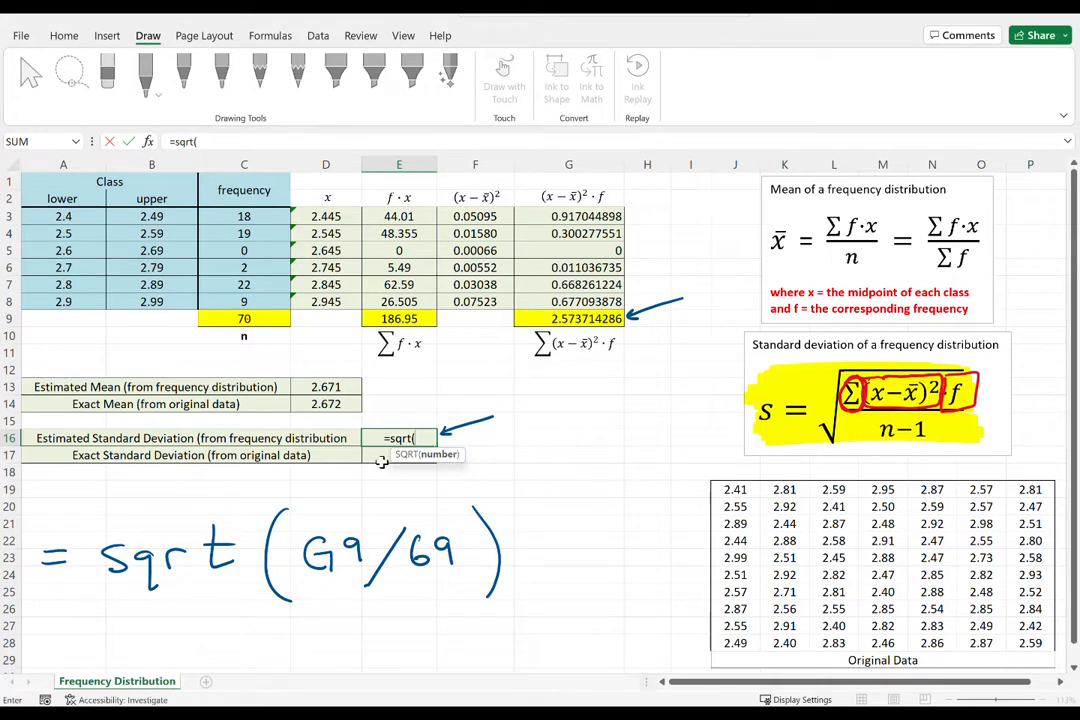
{"action": "scroll", "coordinate": [458, 412], "scroll_direction": "down", "scroll_amount": 1}
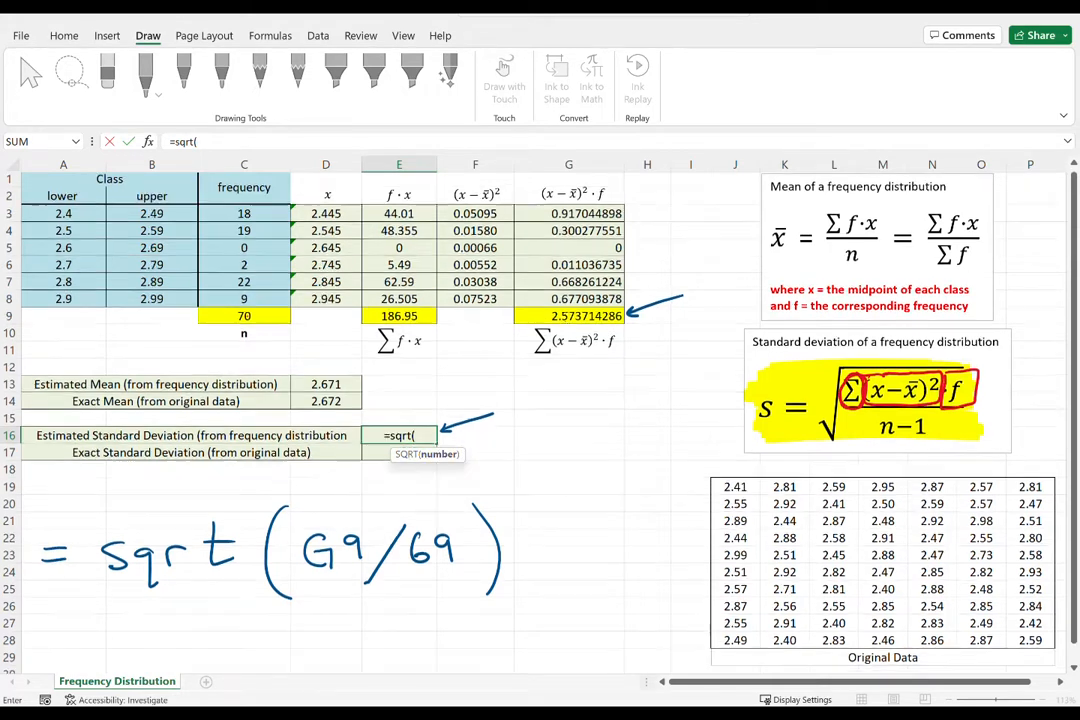
{"action": "left_click", "coordinate": [581, 315]}
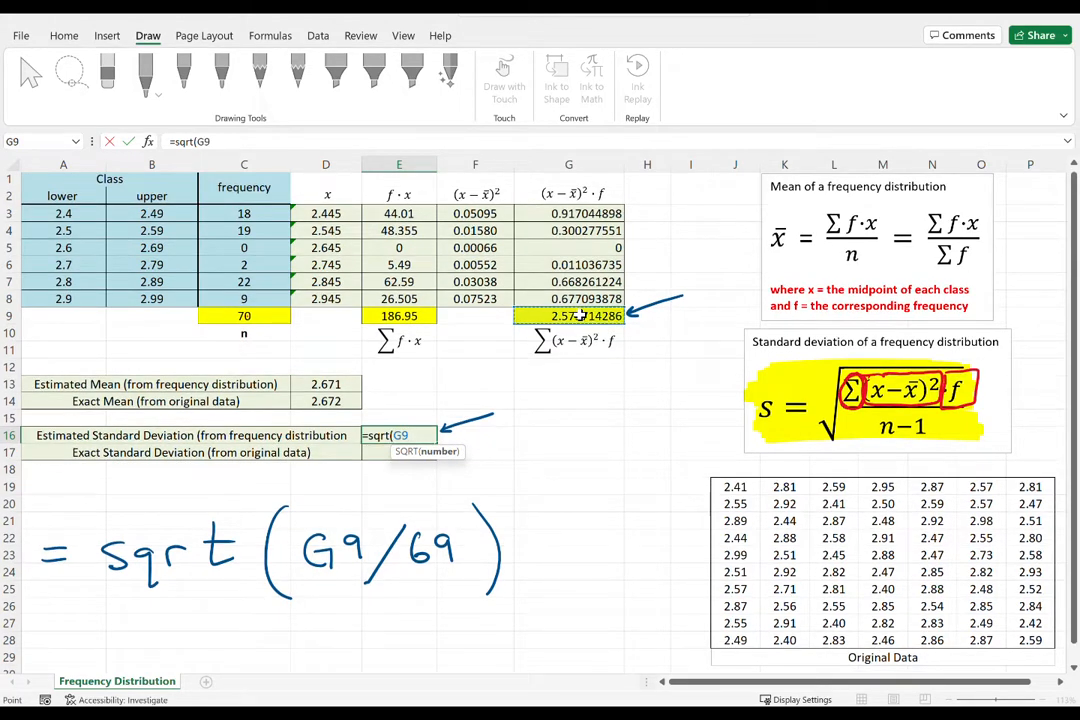
{"action": "type", "text": "/69"}
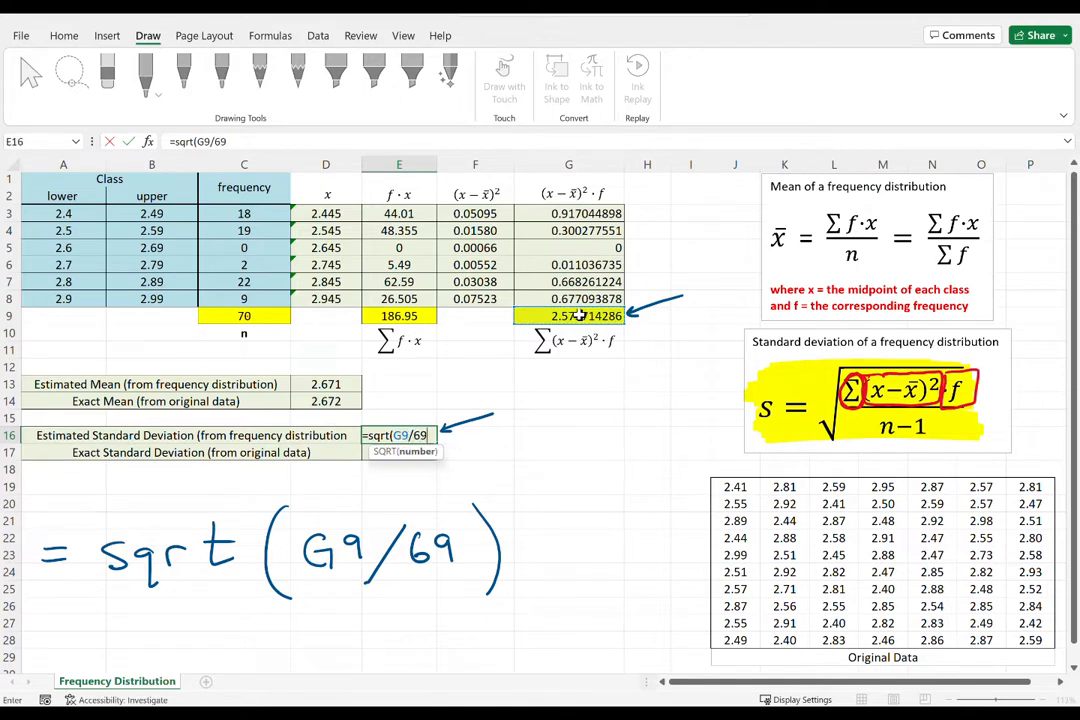
{"action": "type", "text": ")"}
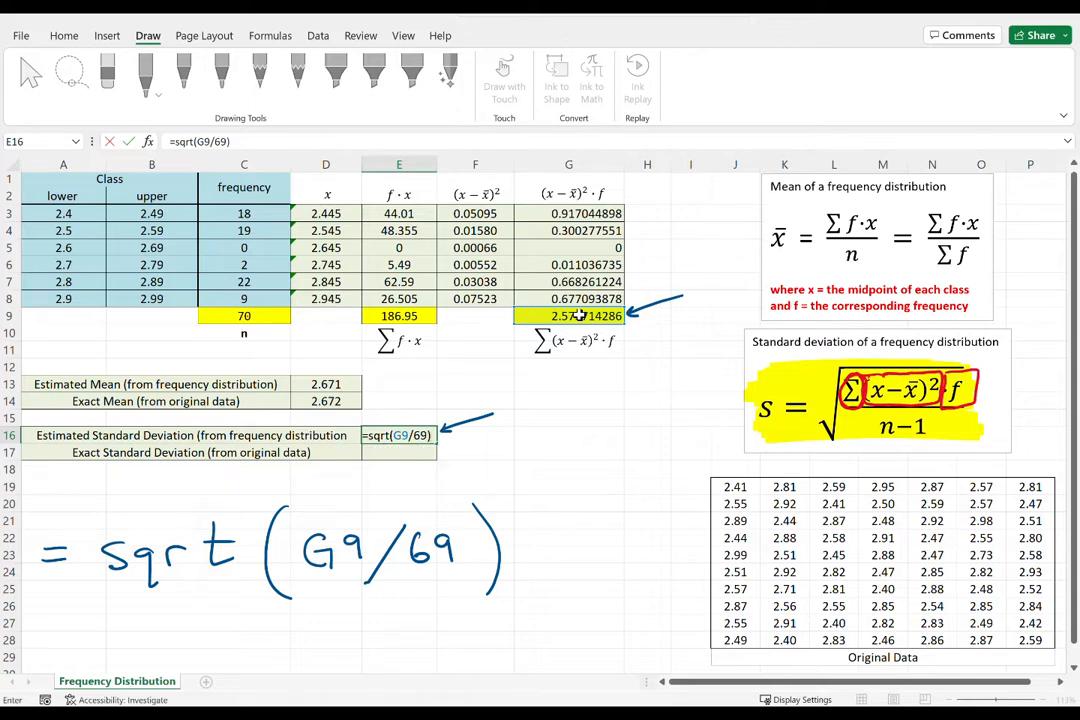
{"action": "key", "text": "Return"}
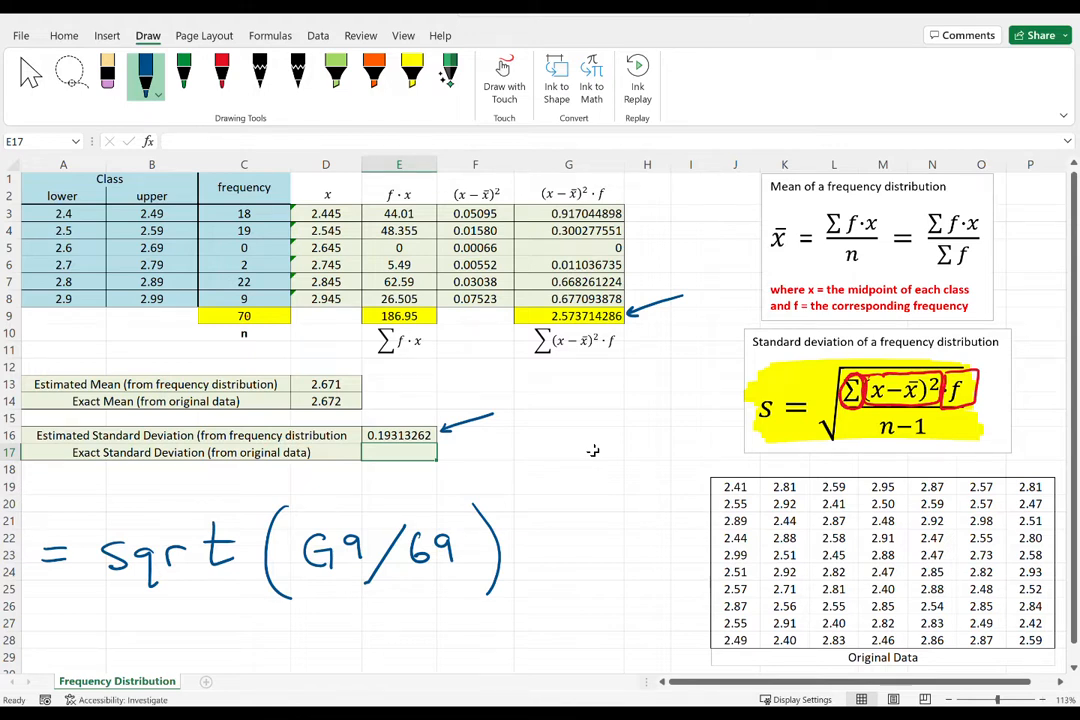
Draw a red brace beside the Original Data table and a red arrow from it to the exact standard deviation cell E17.
{"action": "left_click", "coordinate": [222, 75]}
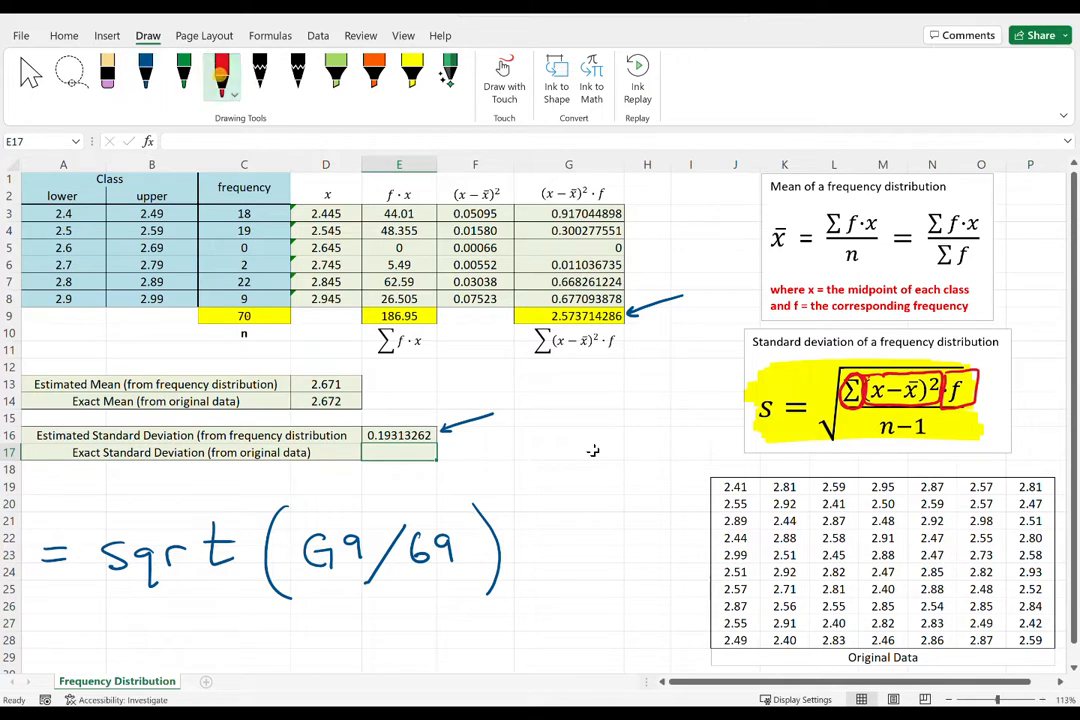
{"action": "left_click", "coordinate": [145, 75]}
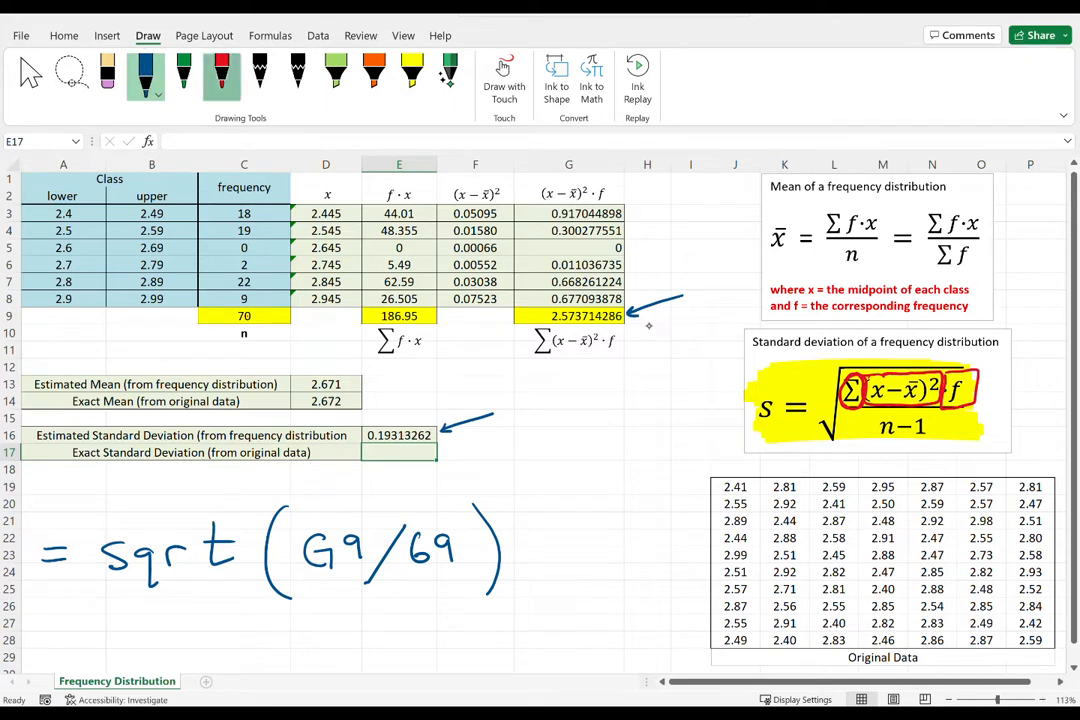
{"action": "left_click", "coordinate": [222, 75]}
{"action": "mouse_move", "coordinate": [690, 488]}
{"action": "left_mouse_down"}
{"action": "mouse_move", "coordinate": [714, 478]}
{"action": "mouse_move", "coordinate": [682, 548]}
{"action": "mouse_move", "coordinate": [690, 648]}
{"action": "left_mouse_up"}
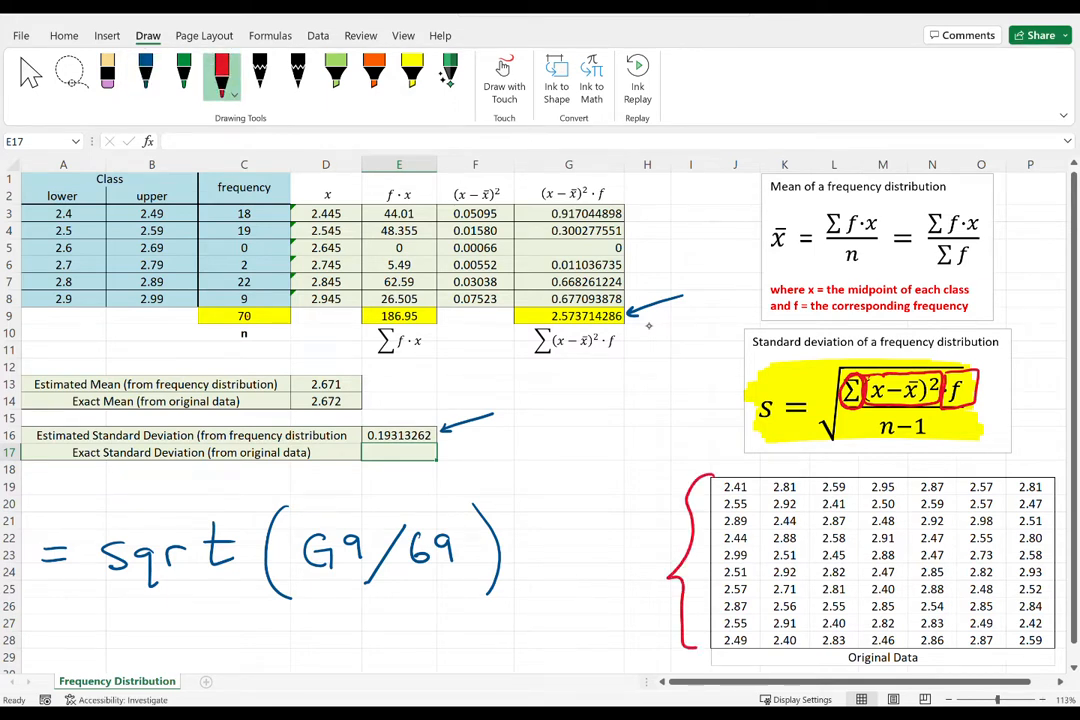
{"action": "mouse_move", "coordinate": [668, 578]}
{"action": "left_mouse_down"}
{"action": "mouse_move", "coordinate": [575, 468]}
{"action": "mouse_move", "coordinate": [480, 460]}
{"action": "left_mouse_up"}
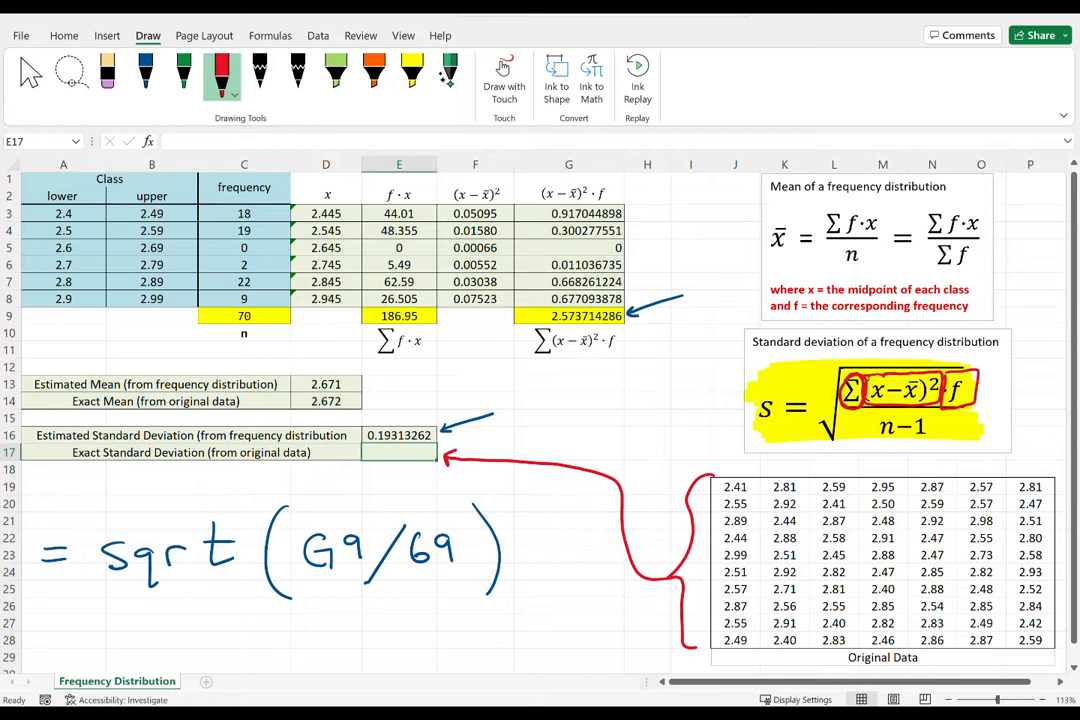
Reduce the estimated standard deviation in E16 to three decimal places.
{"action": "left_click", "coordinate": [393, 437]}
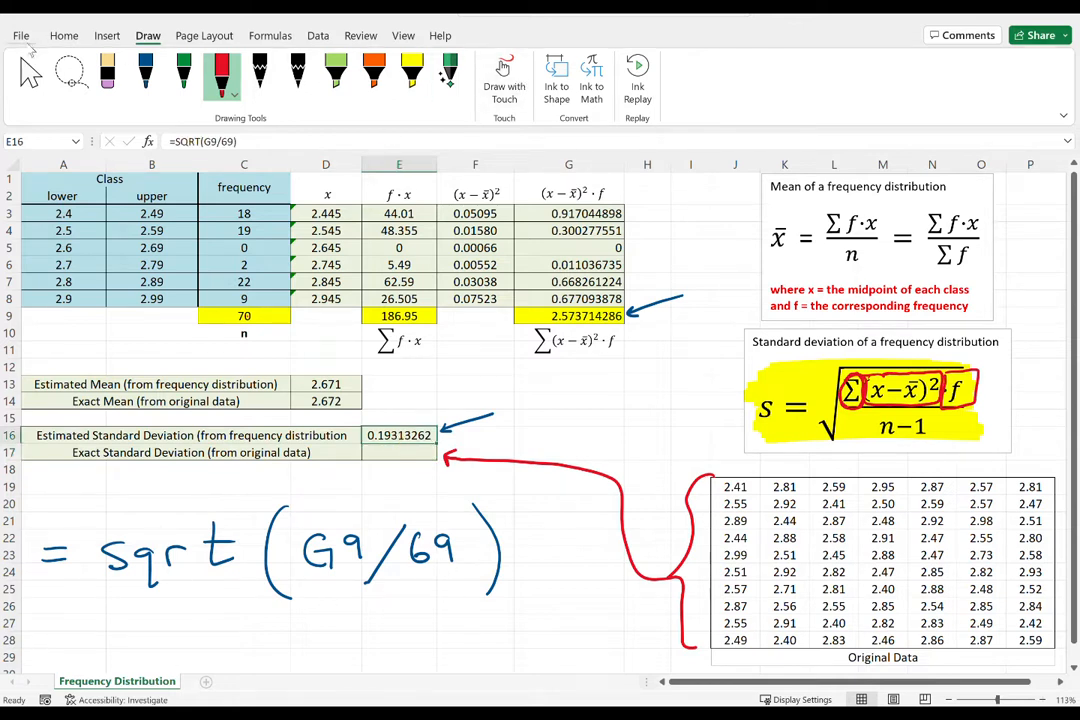
{"action": "left_click", "coordinate": [63, 36]}
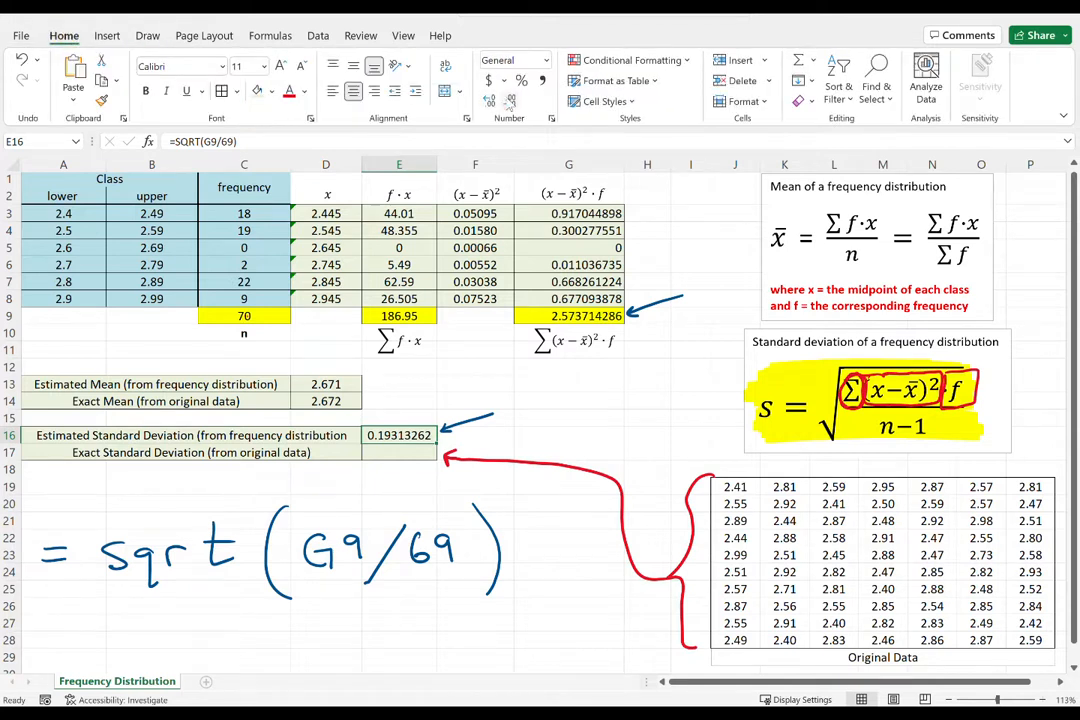
{"action": "left_click", "coordinate": [510, 101]}
{"action": "left_click", "coordinate": [510, 101]}
{"action": "left_click", "coordinate": [510, 101]}
{"action": "left_click", "coordinate": [510, 101]}
{"action": "left_click", "coordinate": [510, 101]}
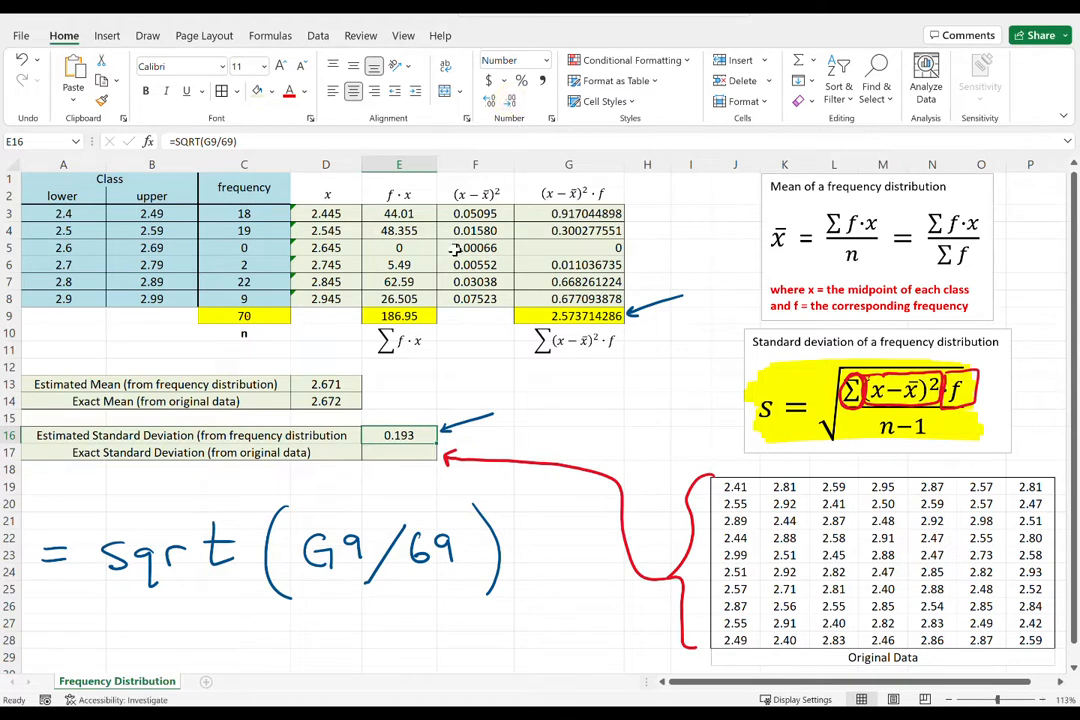
Calculate the exact standard deviation of the original data in cell E17 with =stdev.s(J19:P28).
{"action": "left_click", "coordinate": [418, 453]}
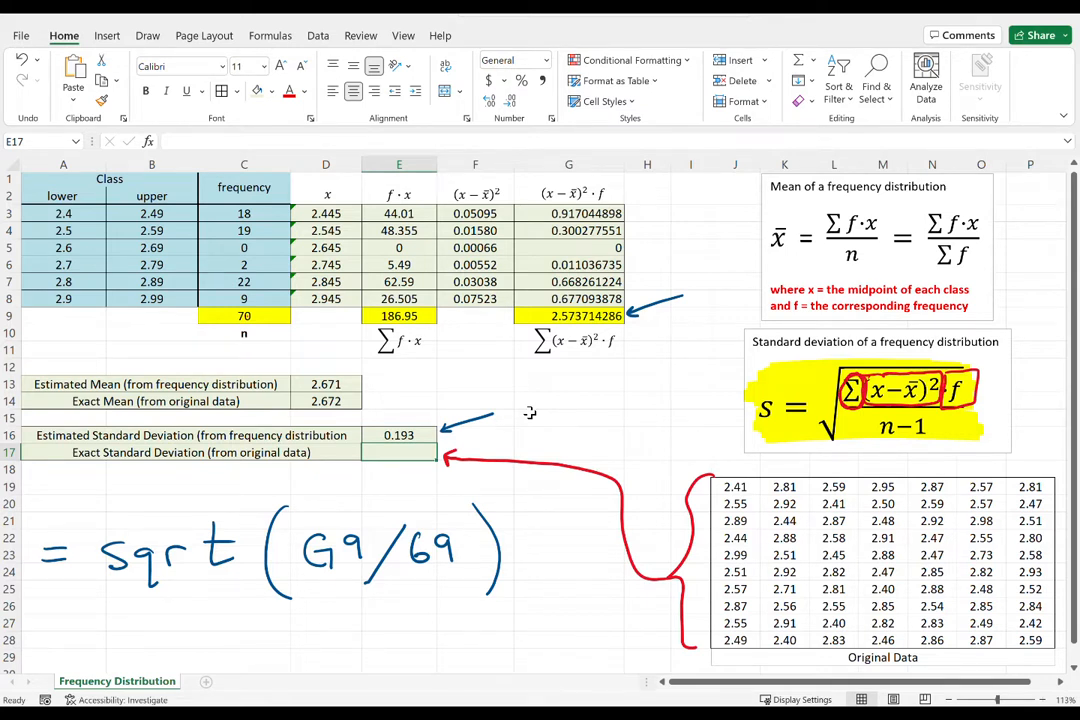
{"action": "type", "text": "="}
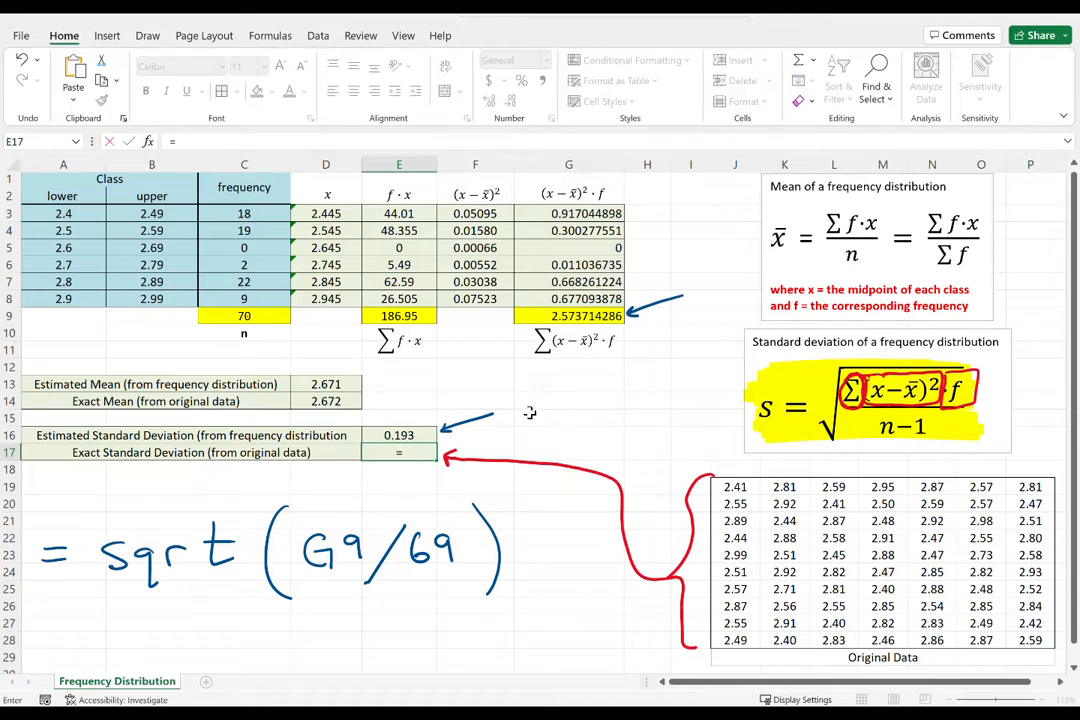
{"action": "type", "text": "stde"}
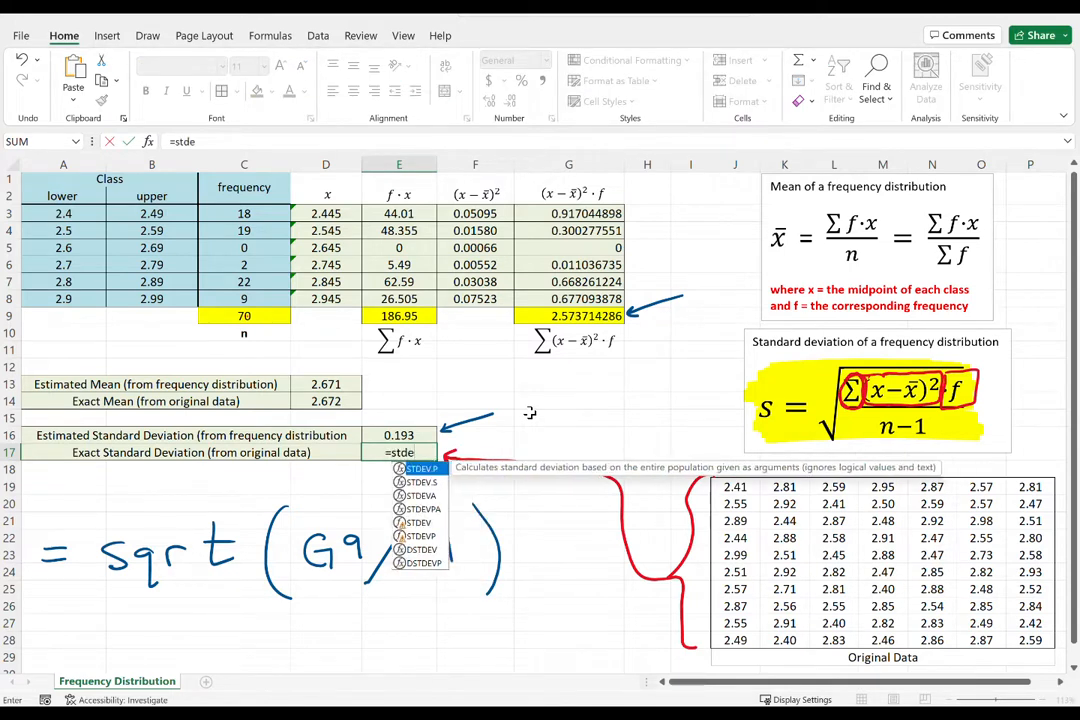
{"action": "type", "text": "v.s"}
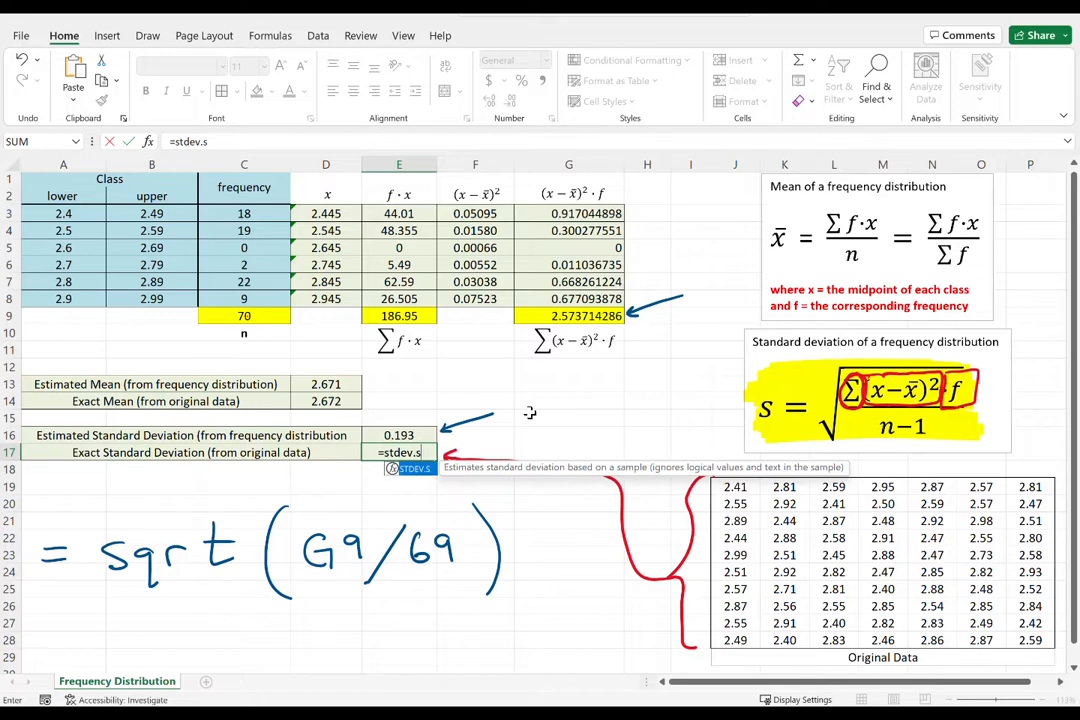
{"action": "type", "text": "("}
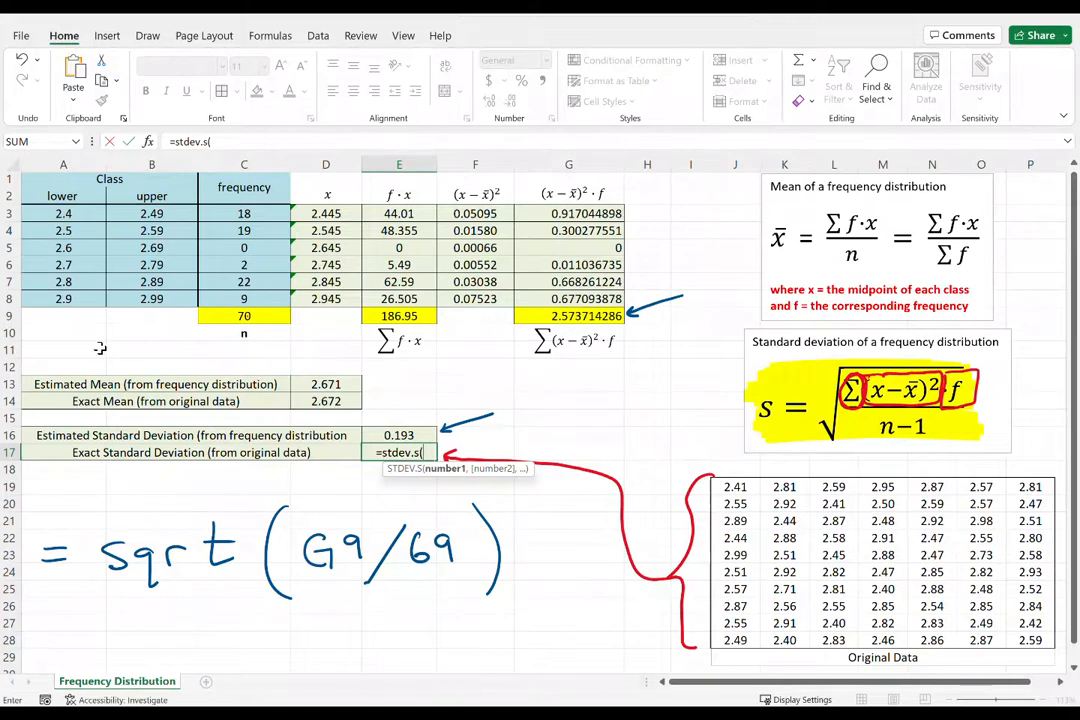
{"action": "left_click", "coordinate": [730, 488]}
{"action": "left_click_drag", "start_coordinate": [770, 494], "coordinate": [1020, 641]}
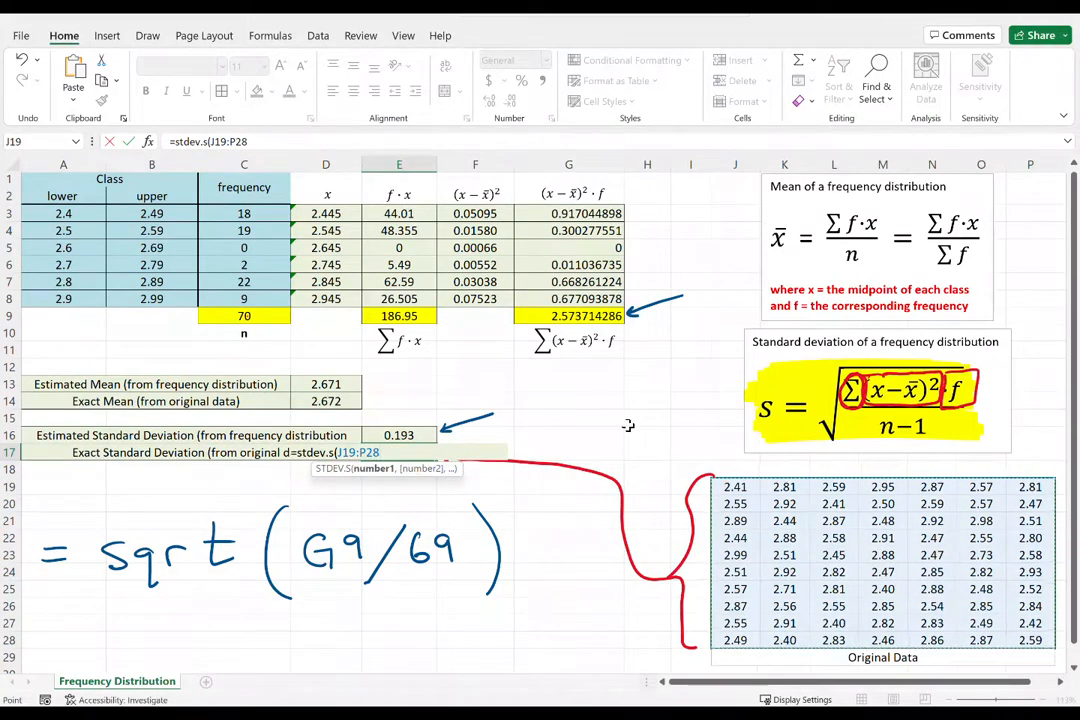
{"action": "type", "text": ")"}
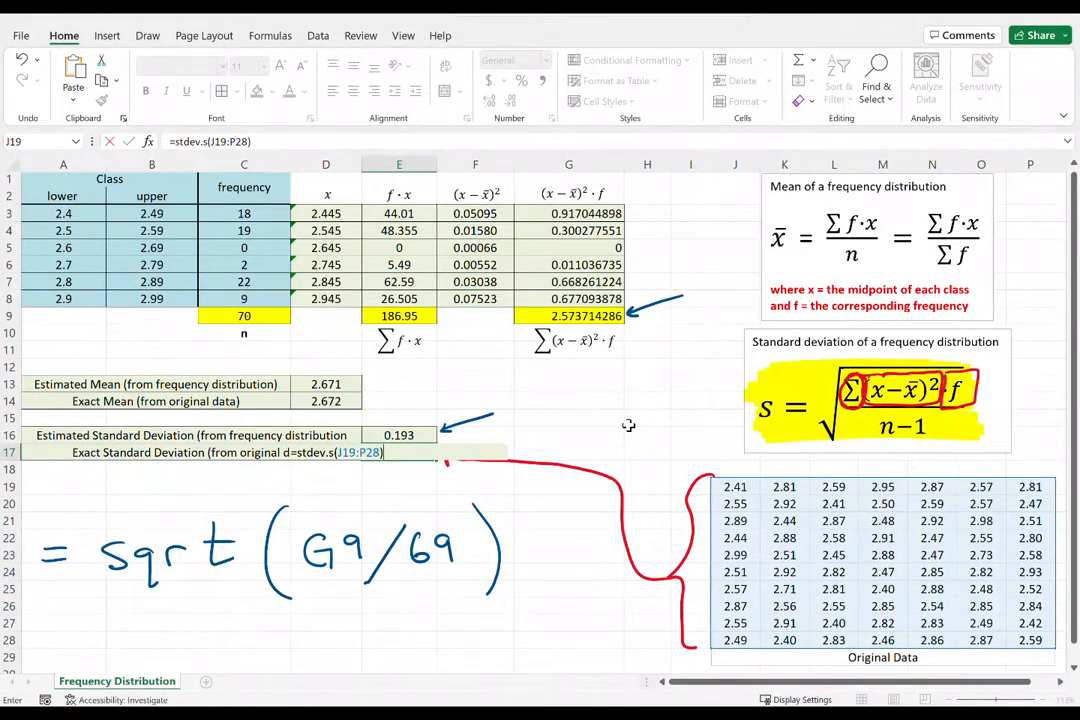
{"action": "key", "text": "Return"}
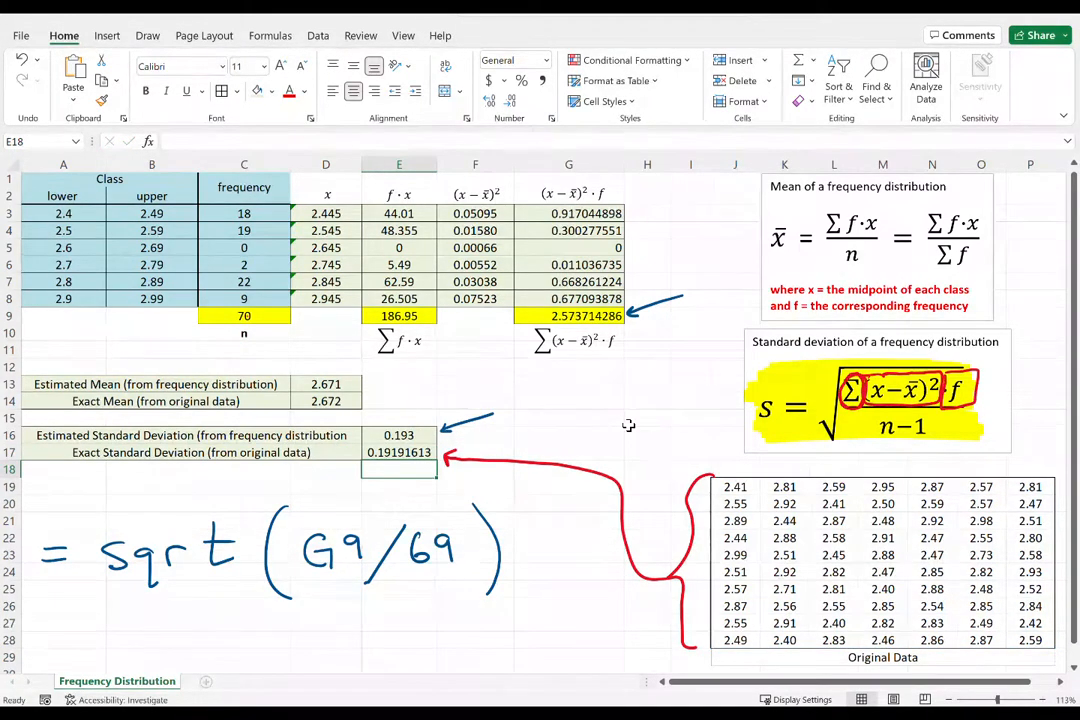
Reduce the exact standard deviation in E17 to three decimal places.
{"action": "left_click", "coordinate": [378, 452]}
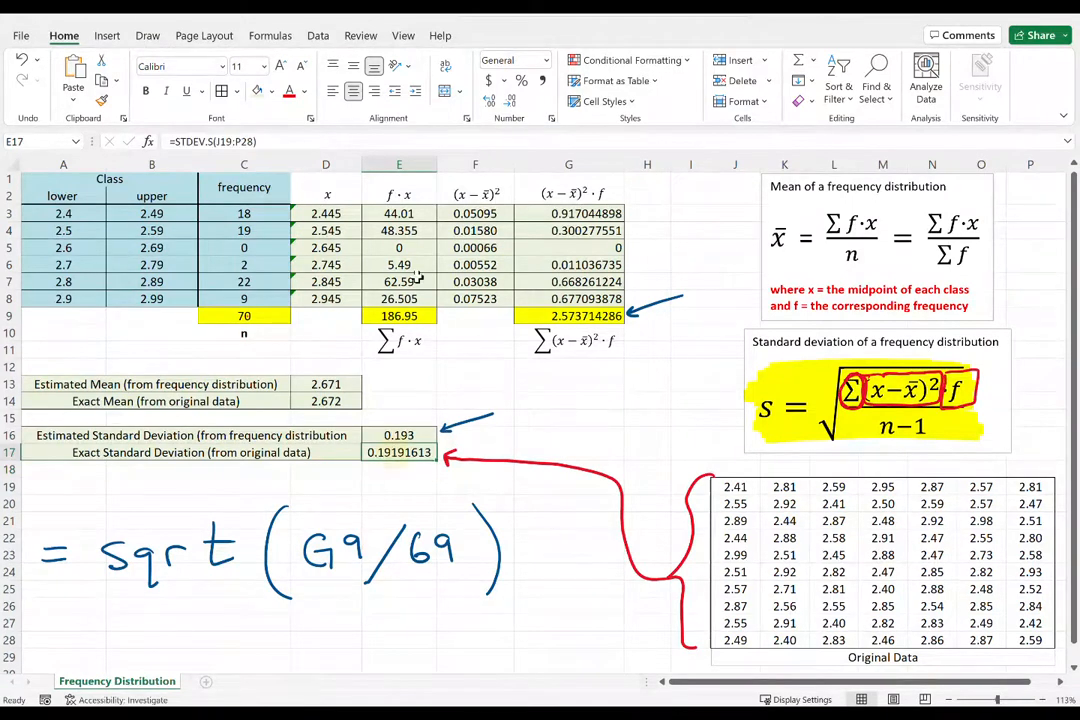
{"action": "left_click", "coordinate": [512, 102]}
{"action": "left_click", "coordinate": [512, 102]}
{"action": "left_click", "coordinate": [512, 102]}
{"action": "left_click", "coordinate": [512, 102]}
{"action": "left_click", "coordinate": [512, 102]}
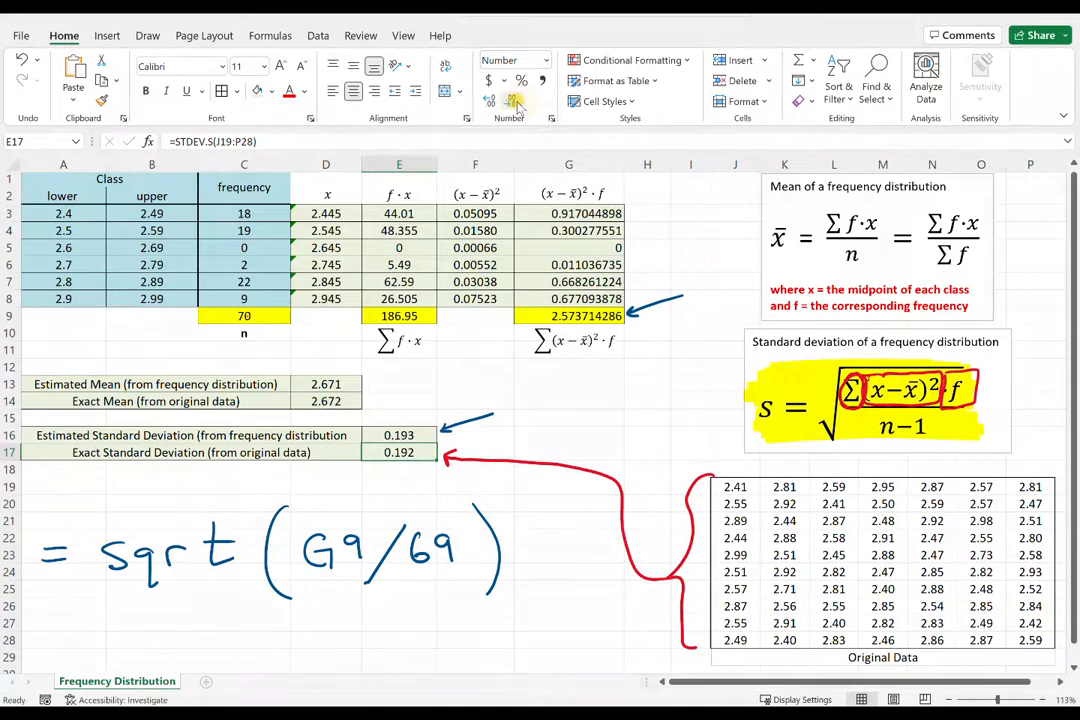